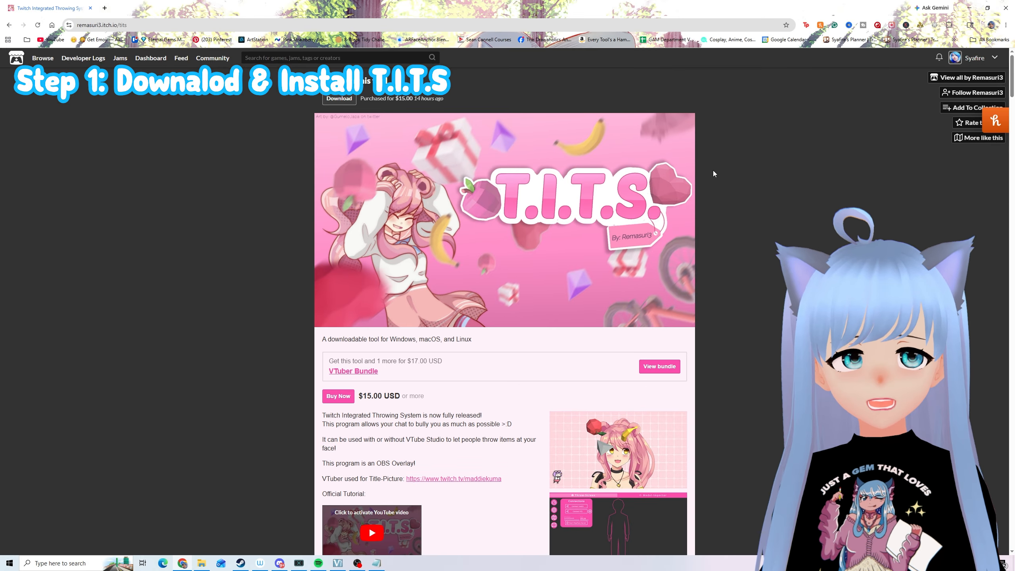
Review the purchase options and included files for Twitch Integrated Throwing System and open its download page
scroll(713, 170, "down", 1)
scroll(708, 182, "down", 1)
scroll(709, 180, "up", 1)
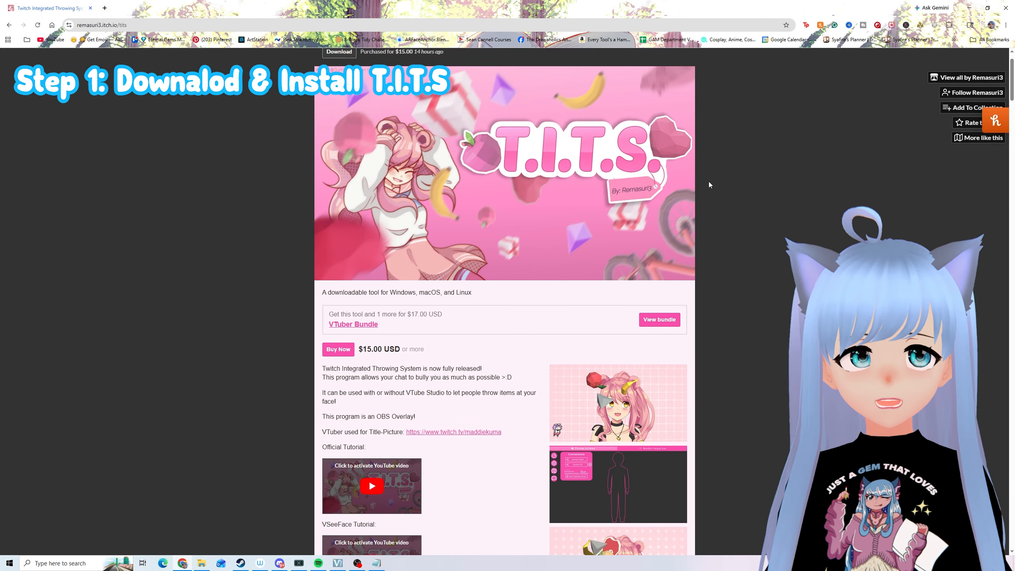
scroll(384, 343, "down", 2)
left_click(338, 278)
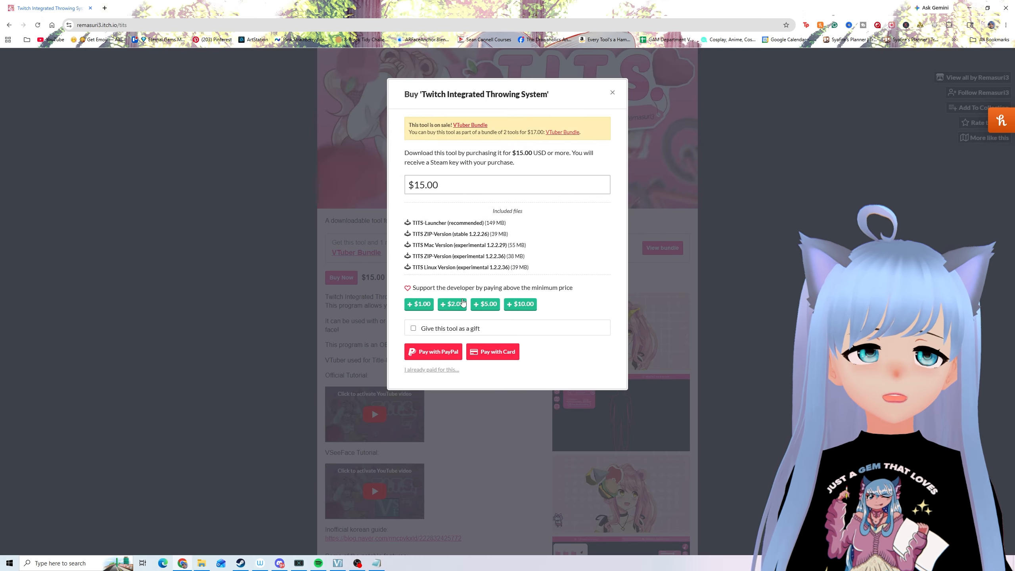
left_click_drag(498, 234, 552, 268)
left_click(422, 225)
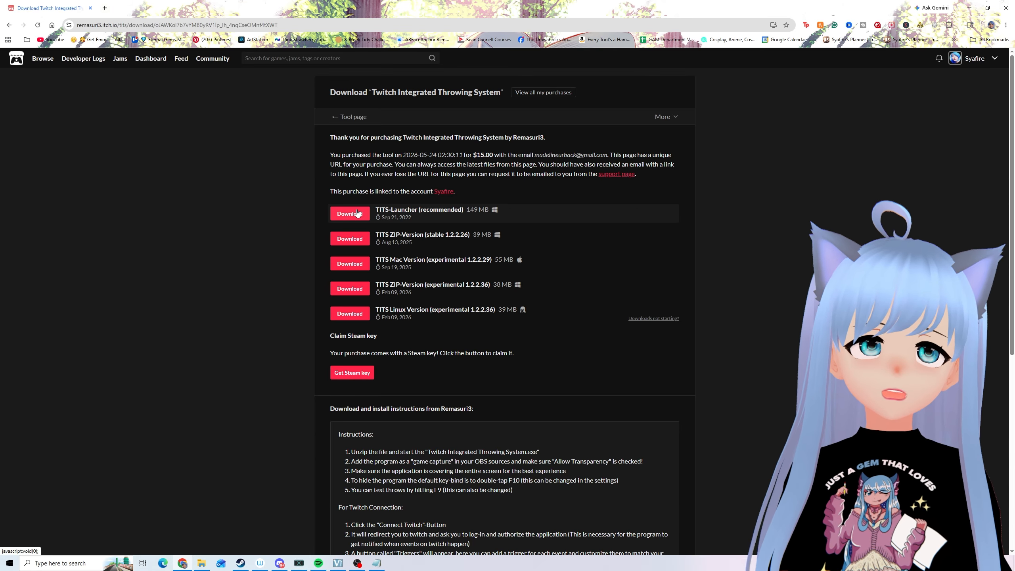
Search the computer for "tits" and run TITS Launcher.exe as administrator
key("super")
type("tits")
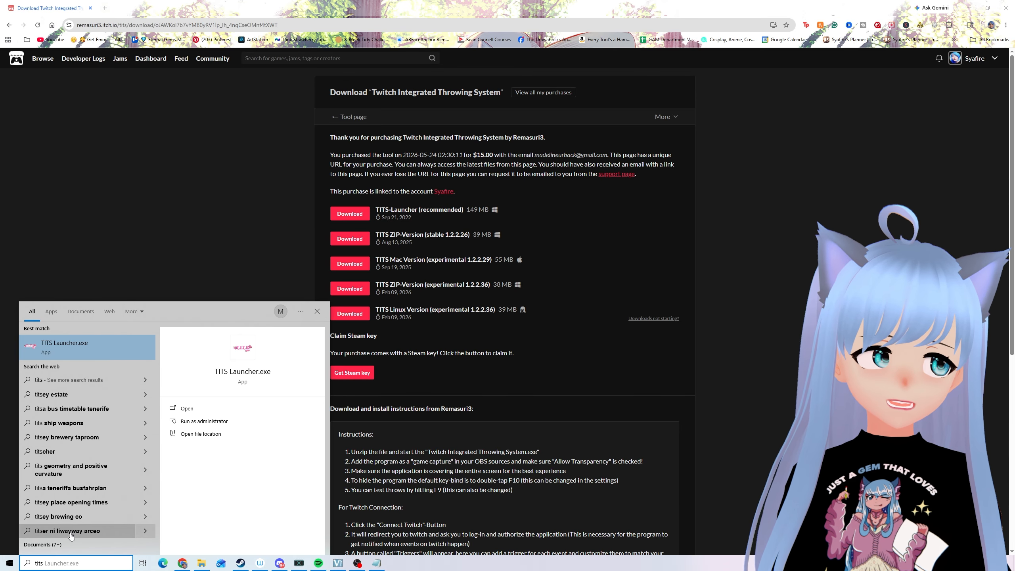
right_click(100, 344)
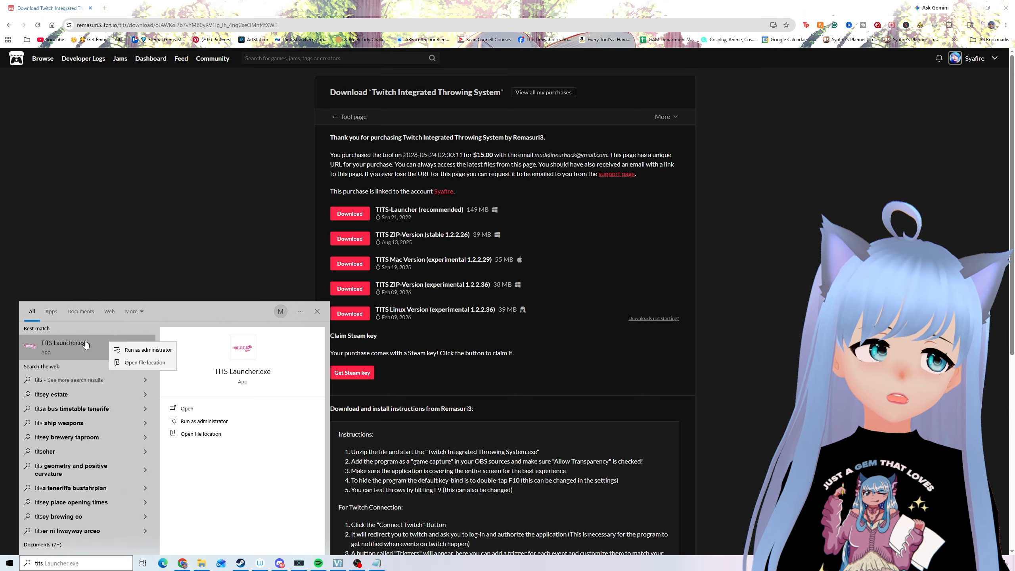
left_click(144, 350)
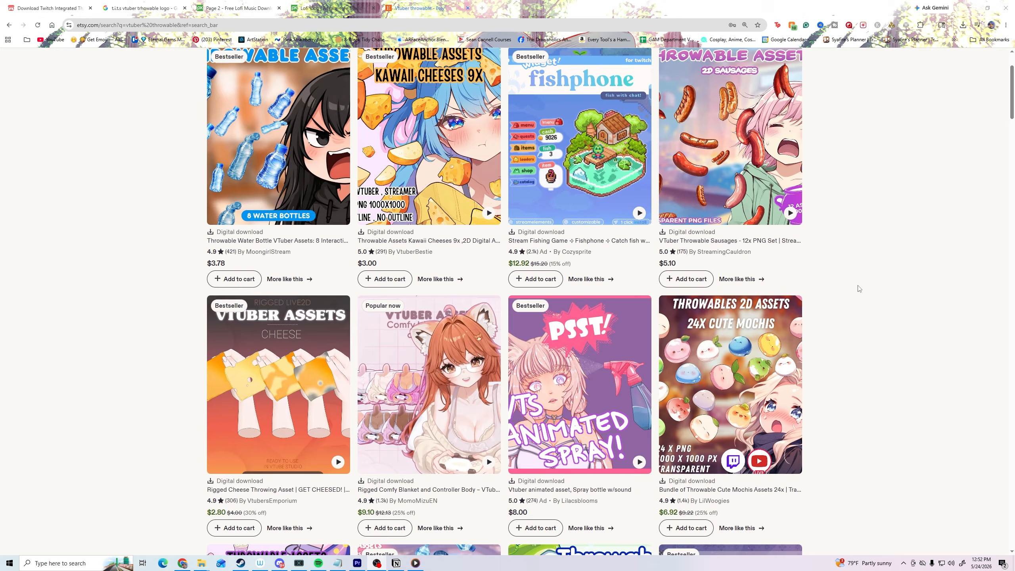
Browse the VTuber throwable assets offered on Etsy, VGen and BOOTH
scroll(859, 288, "down", 5)
scroll(859, 289, "down", 4)
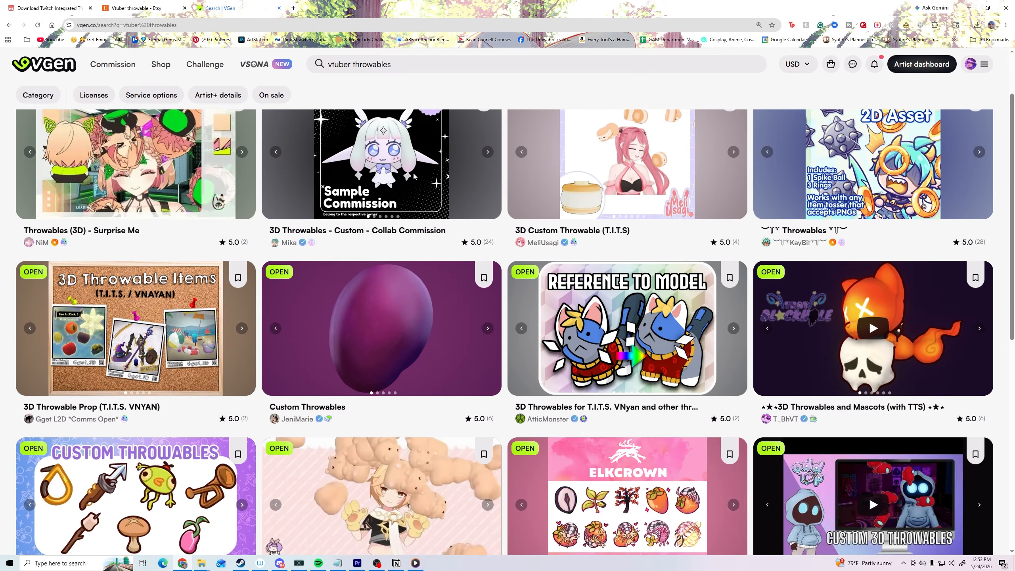
scroll(507, 320, "down", 2)
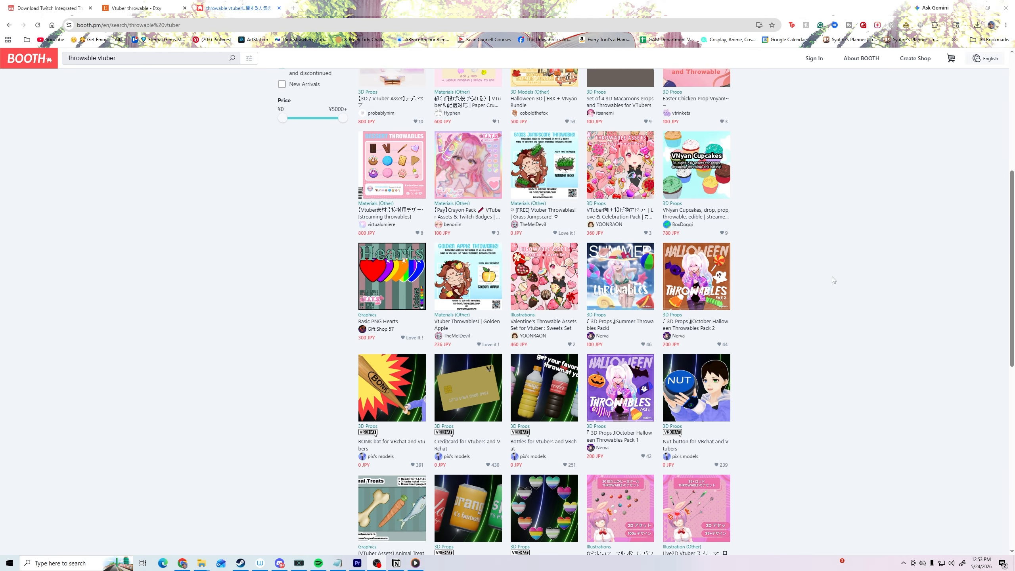
scroll(832, 280, "down", 2)
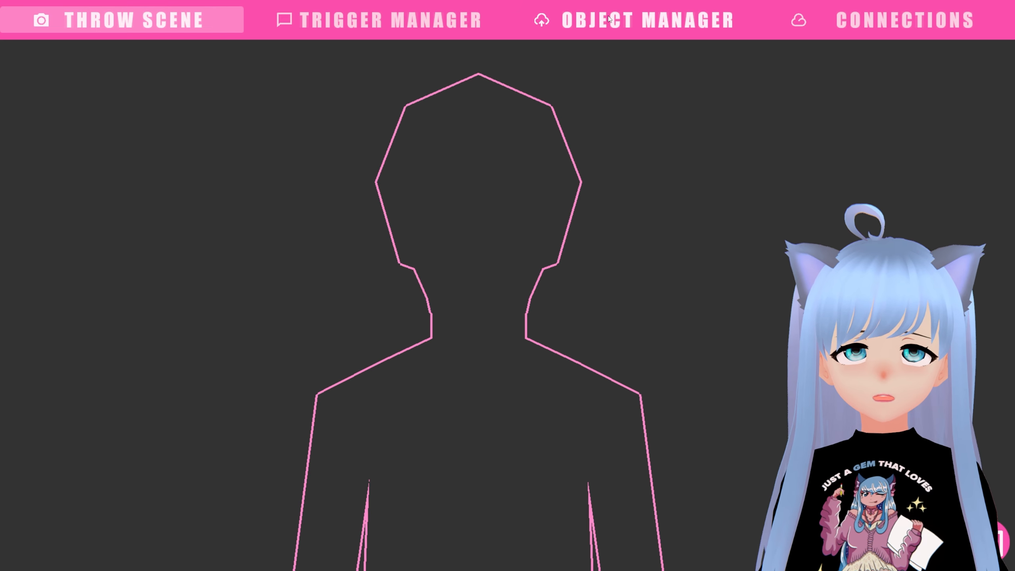
Open the Object Manager and check the actions available for the Kitty_Cupcake and strawberry cheesecake objects
left_click(610, 24)
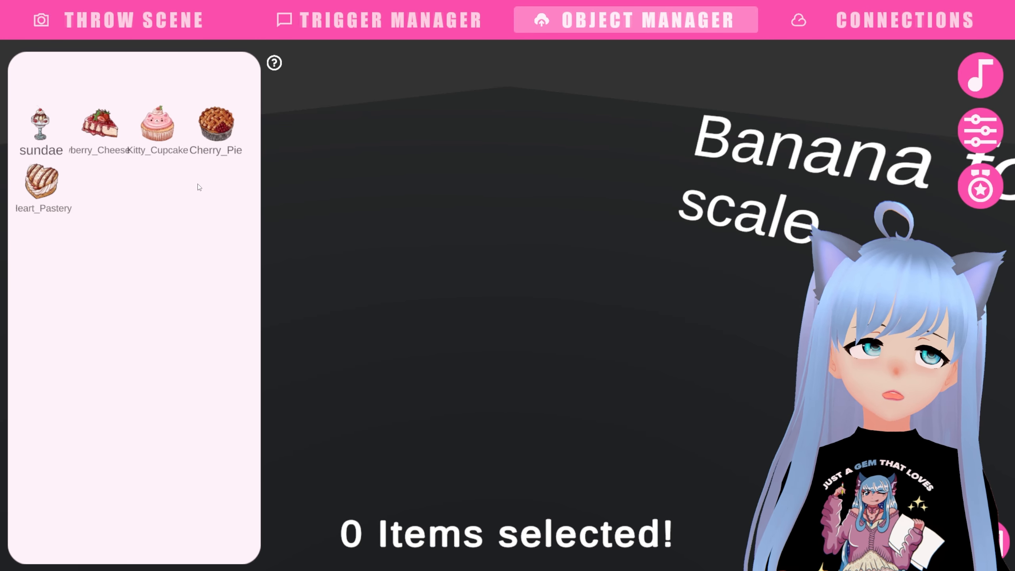
right_click(164, 128)
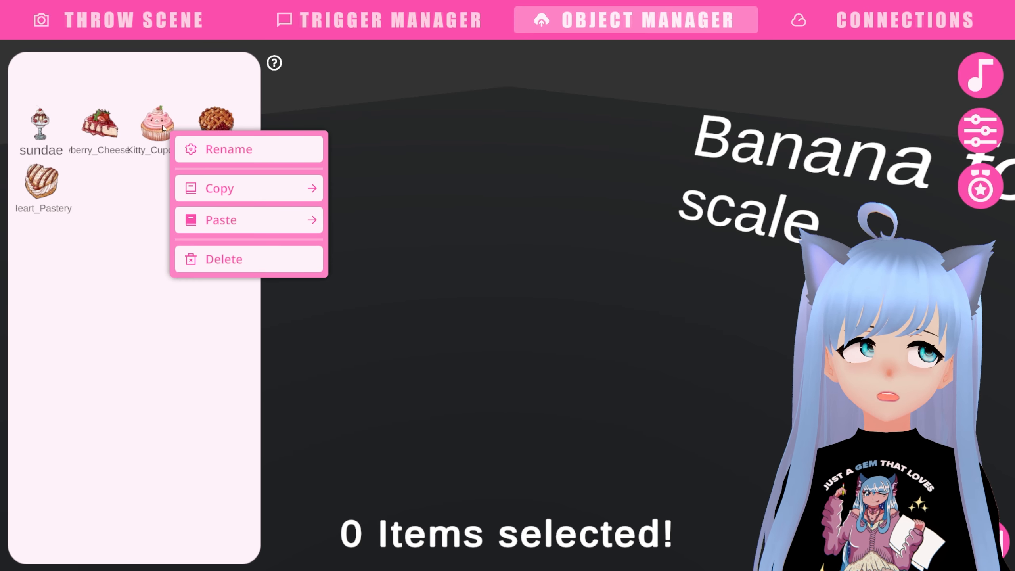
left_click(101, 128)
right_click(105, 128)
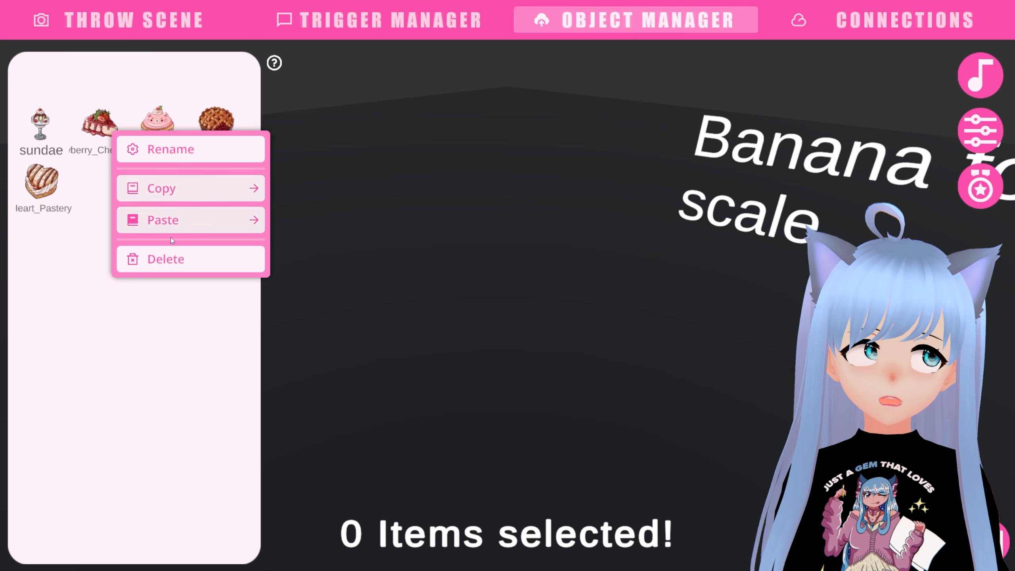
left_click(175, 325)
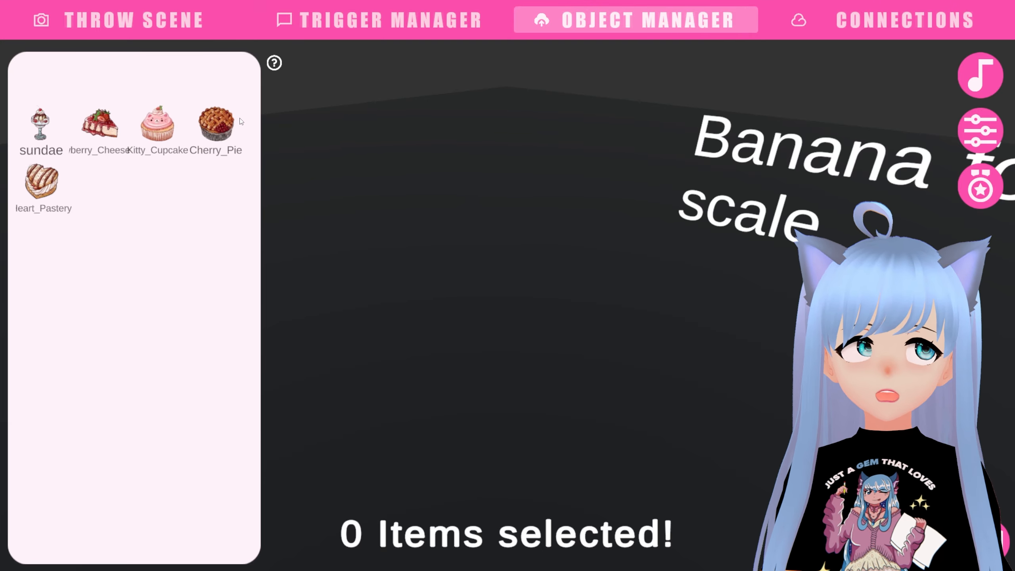
Import the Cherry_Pie PNG from the VTuber Throwables Export folder as a throwable object
right_click(274, 65)
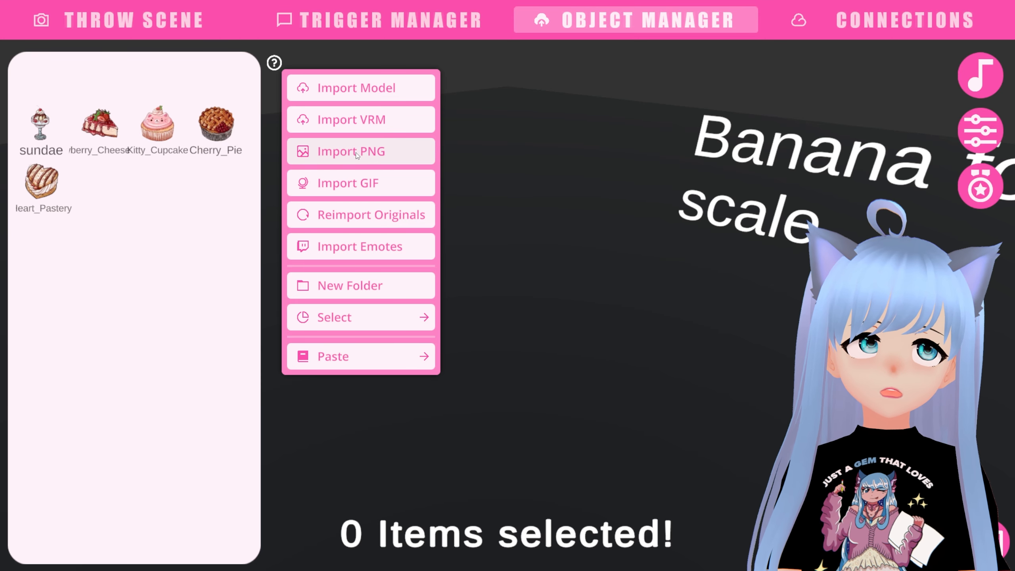
left_click(380, 156)
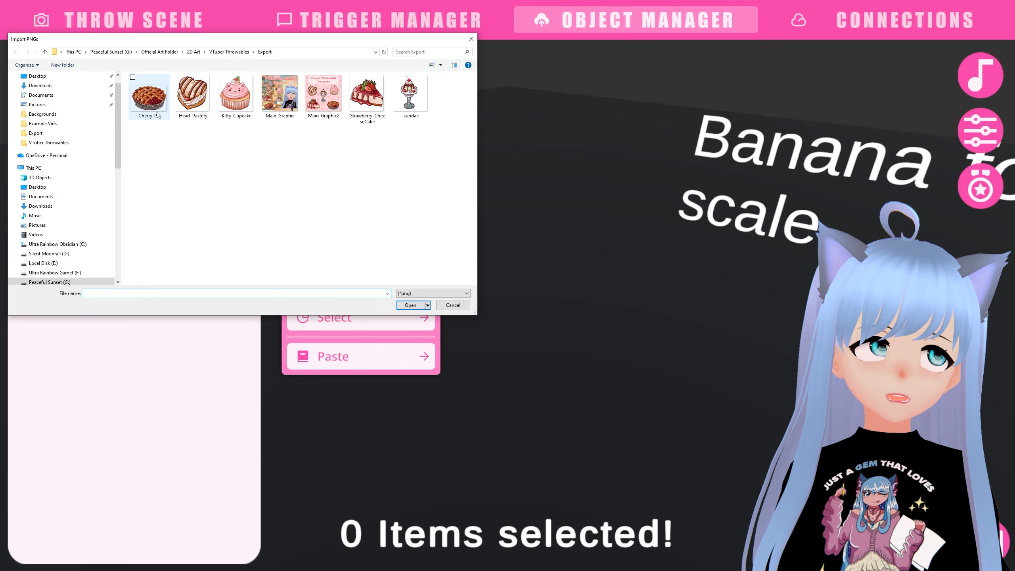
left_click(158, 106)
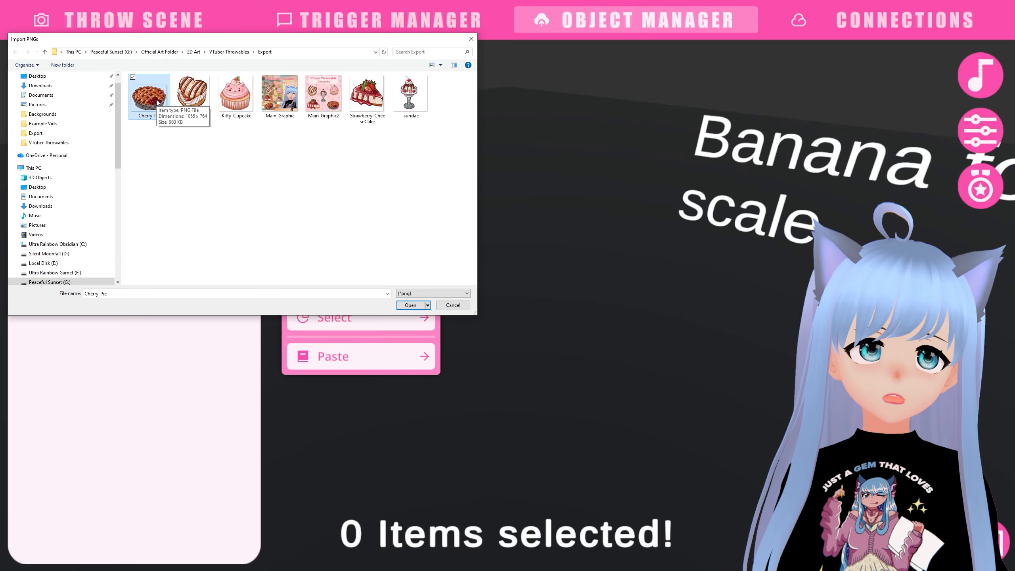
double_click(158, 102)
Delete the duplicate Cherry_Pie object beside the heart pastry
left_click(105, 181)
right_click(106, 181)
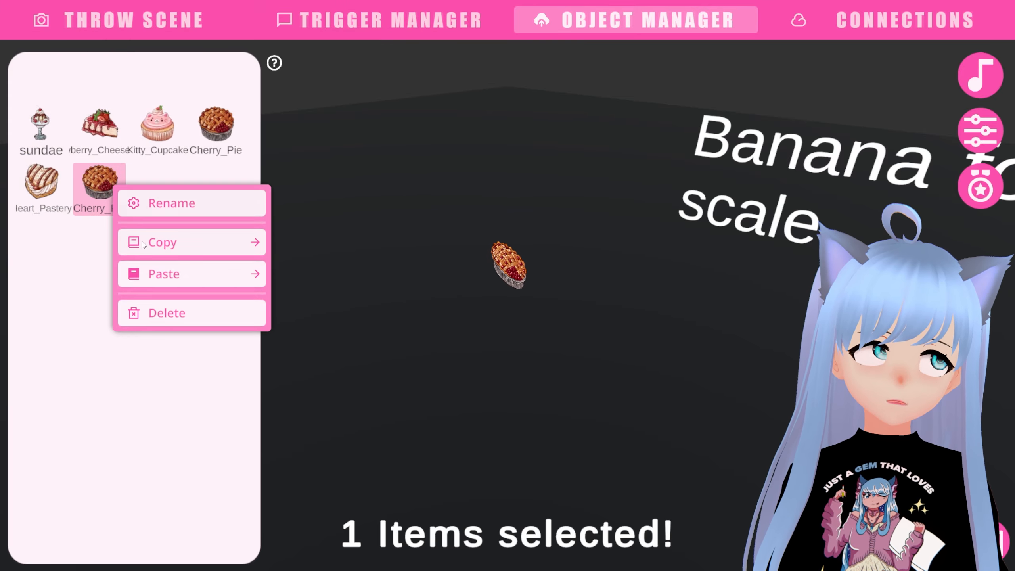
left_click(179, 314)
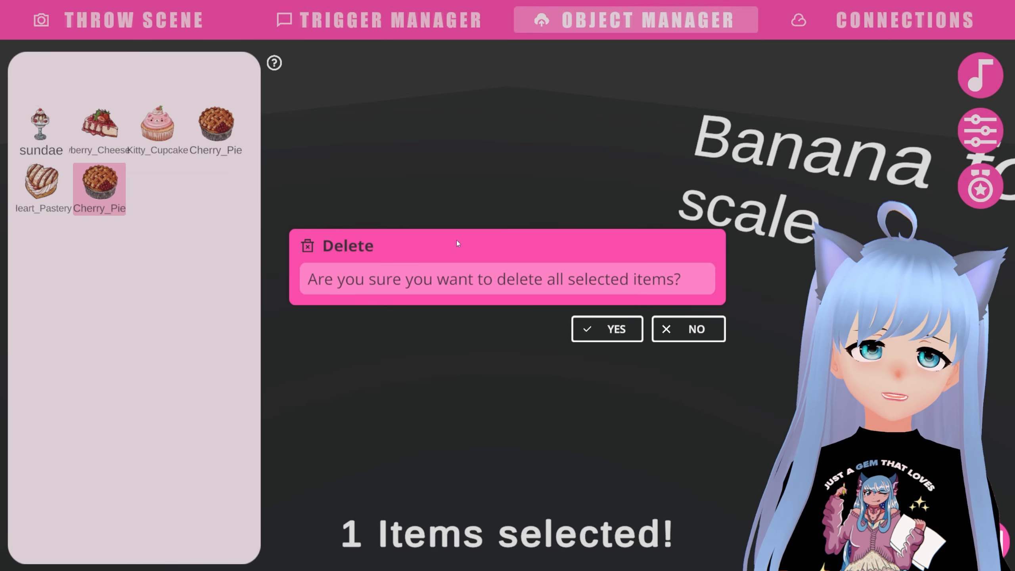
left_click(616, 331)
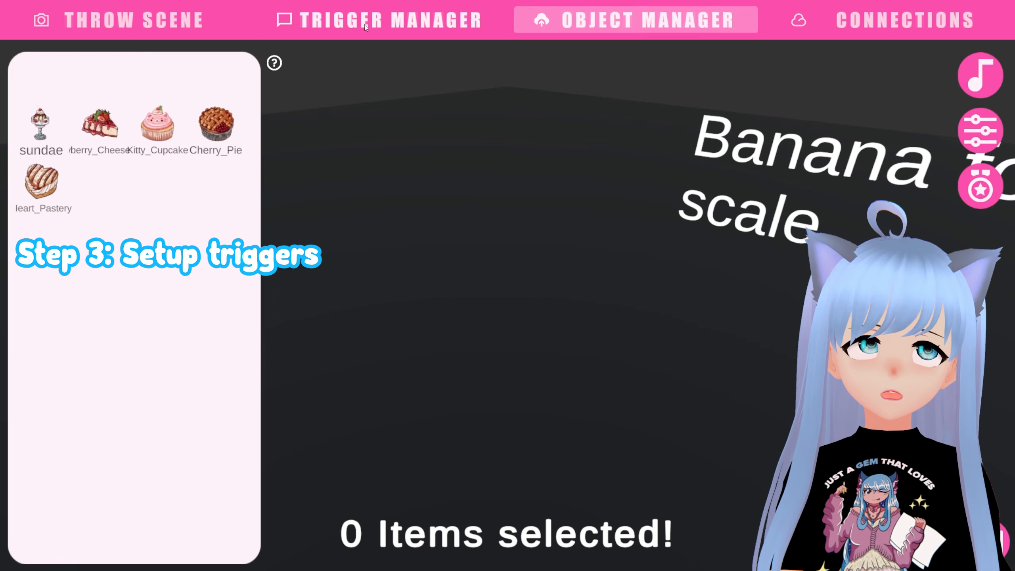
Add a new trigger in the Trigger Manager and rename the first trigger in the list as Main
left_click(382, 22)
left_click(106, 64)
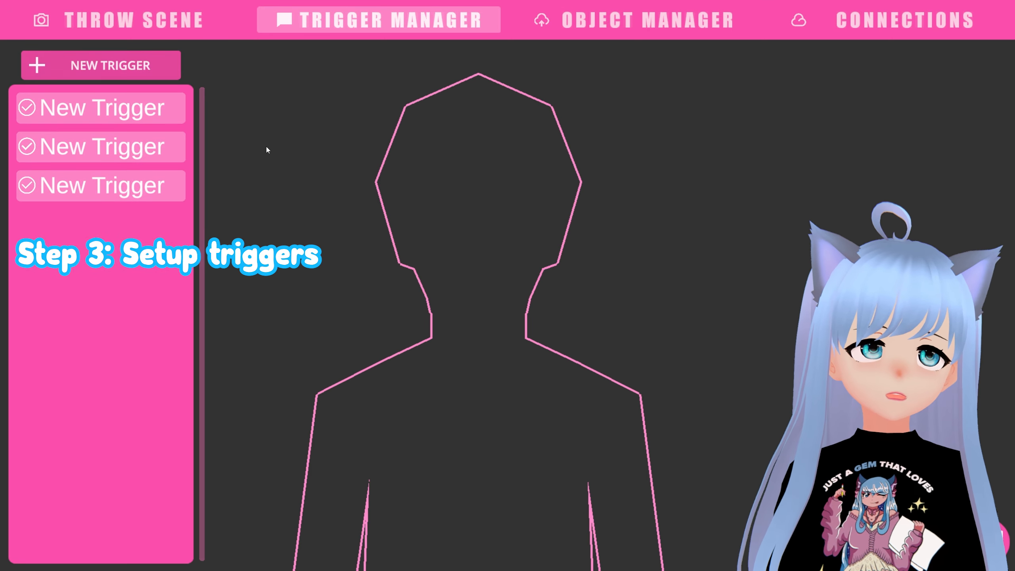
left_click(94, 110)
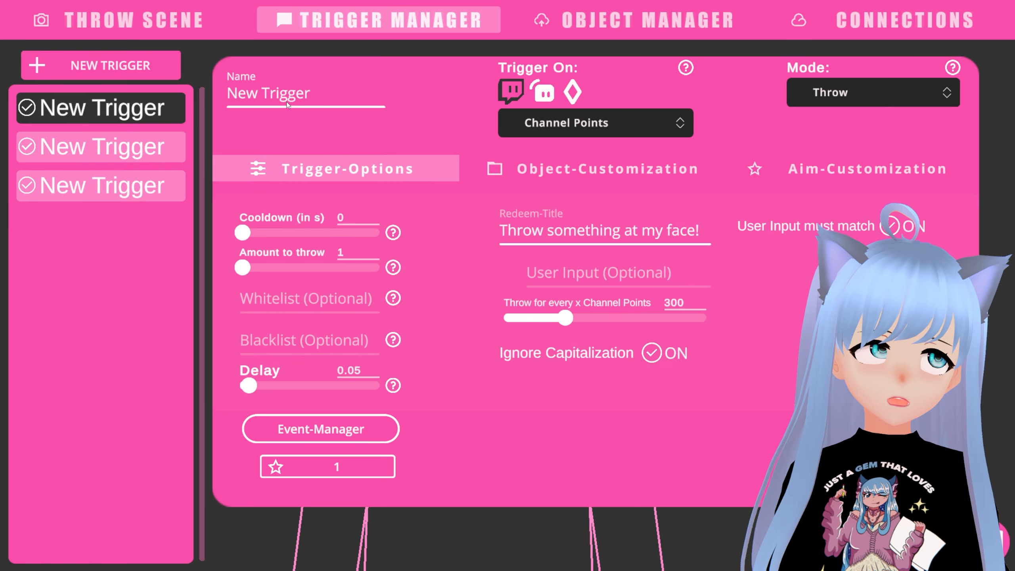
left_click(306, 98)
type("Main")
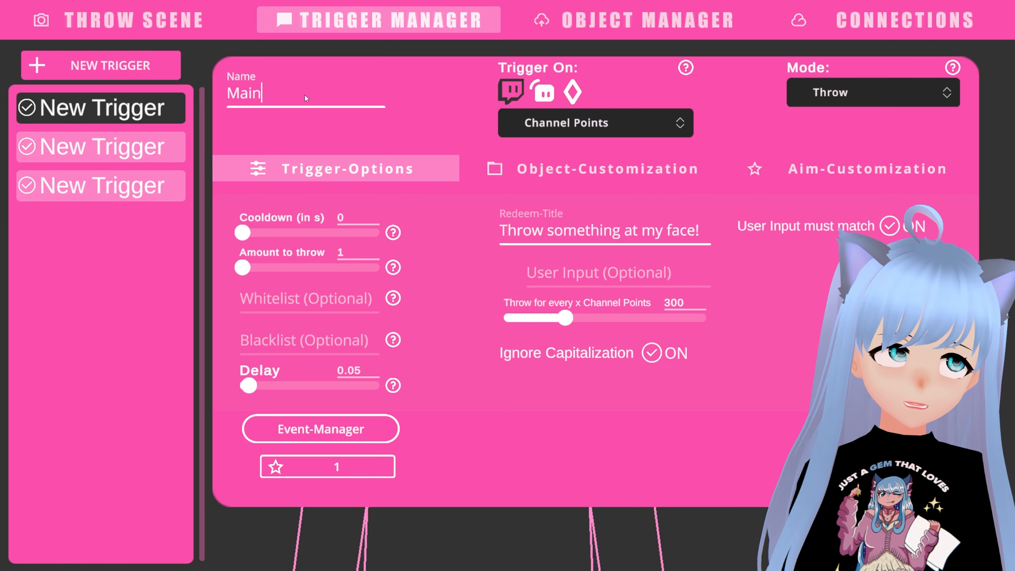
left_click(388, 88)
Review the available Twitch events and choose Channel Points as the event for the Main trigger
left_click(536, 118)
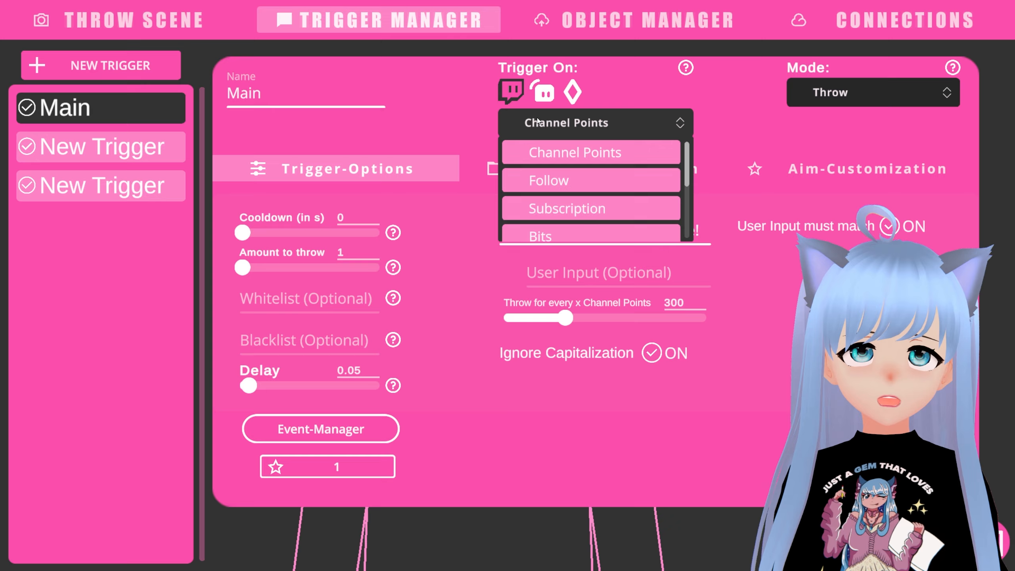
left_click(583, 149)
left_click(583, 129)
scroll(582, 160, "down", 4)
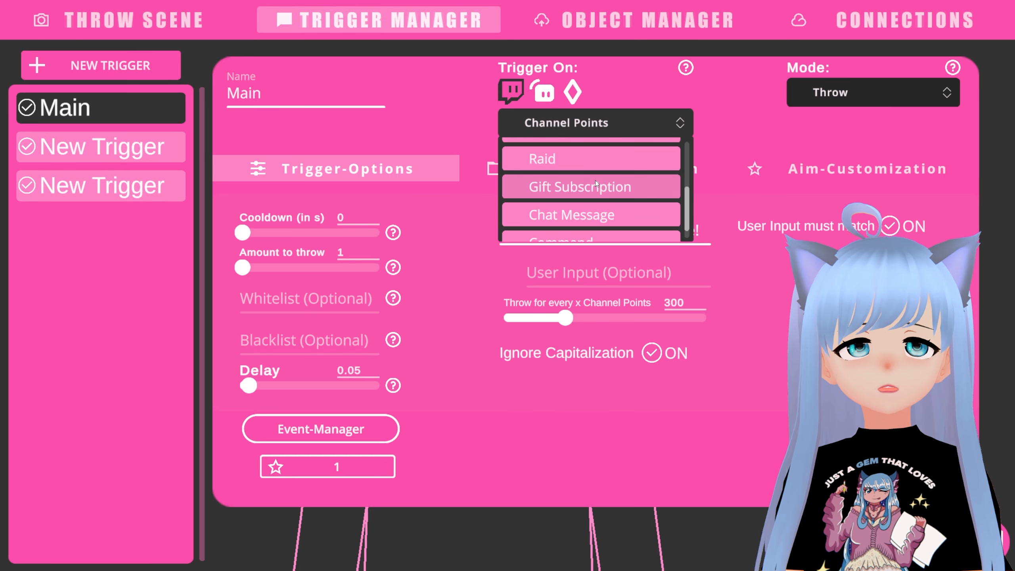
scroll(595, 180, "up", 4)
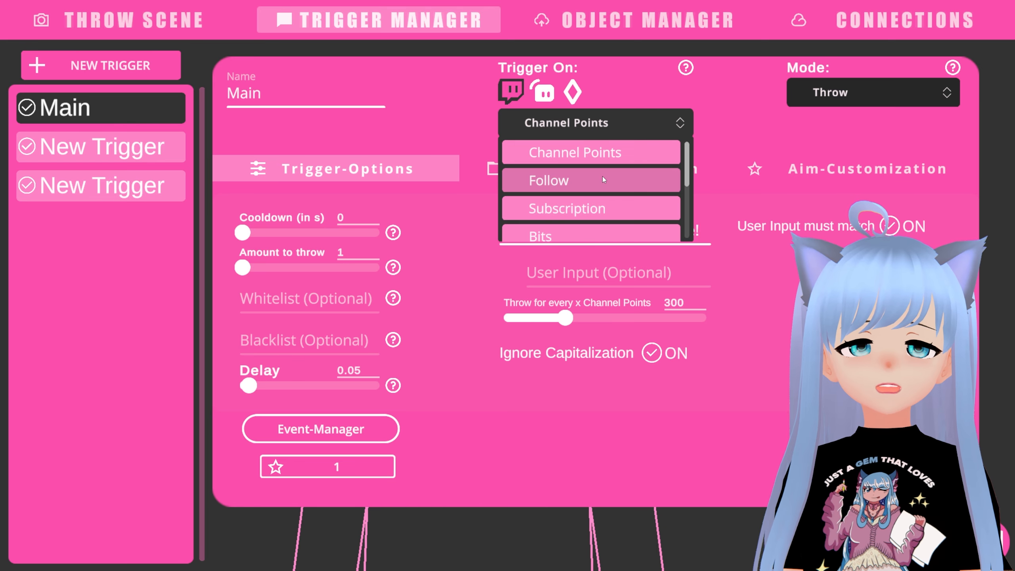
scroll(604, 184, "down", 3)
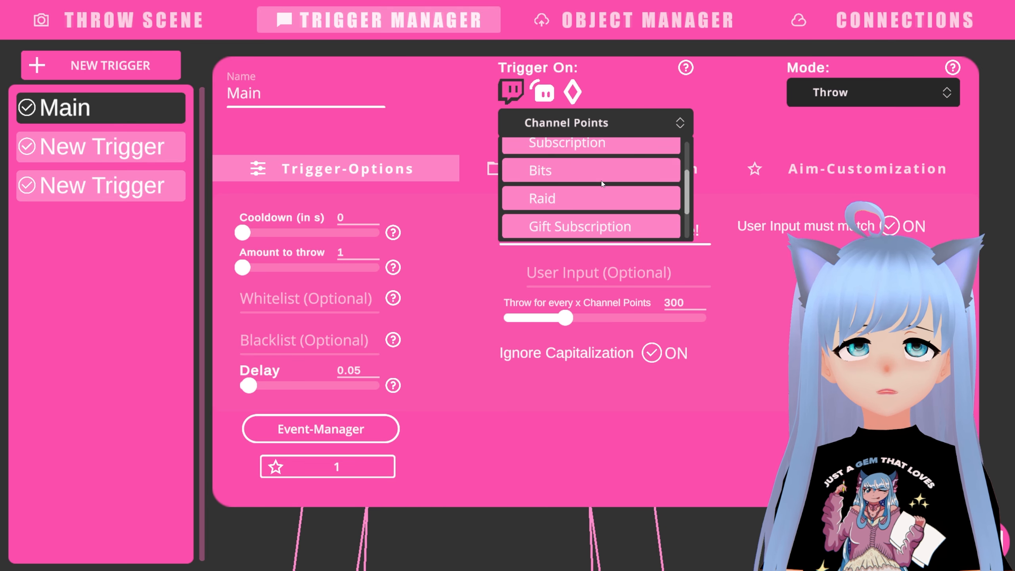
scroll(601, 181, "down", 2)
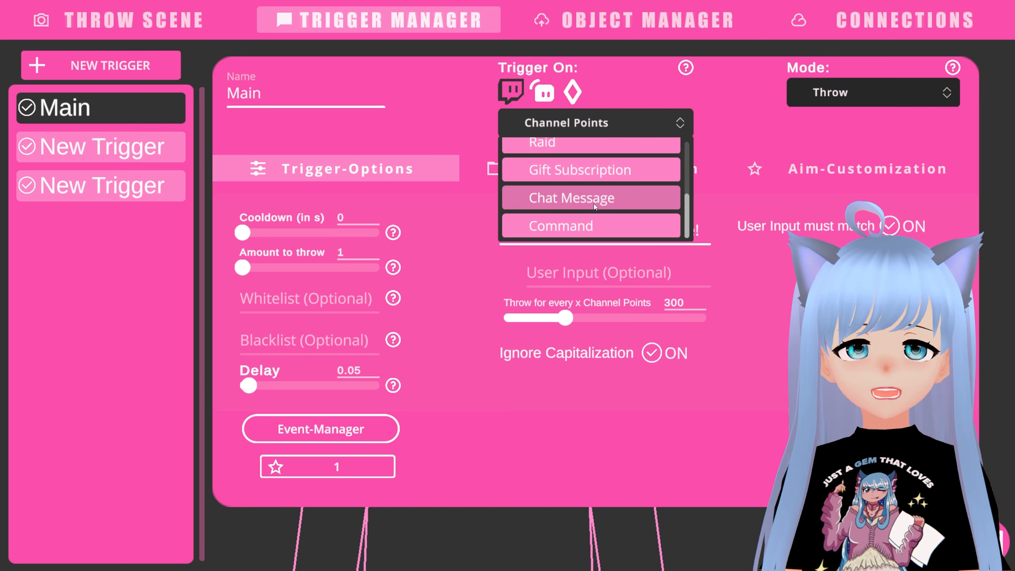
scroll(600, 200, "up", 4)
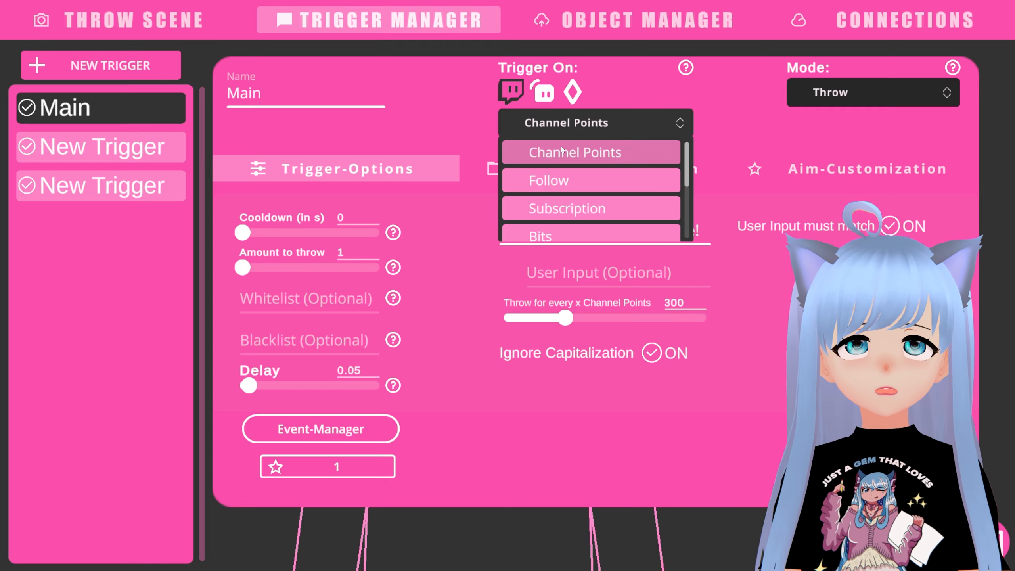
left_click(598, 153)
Set the Main trigger to throw for every 300 channel points
left_click(579, 232)
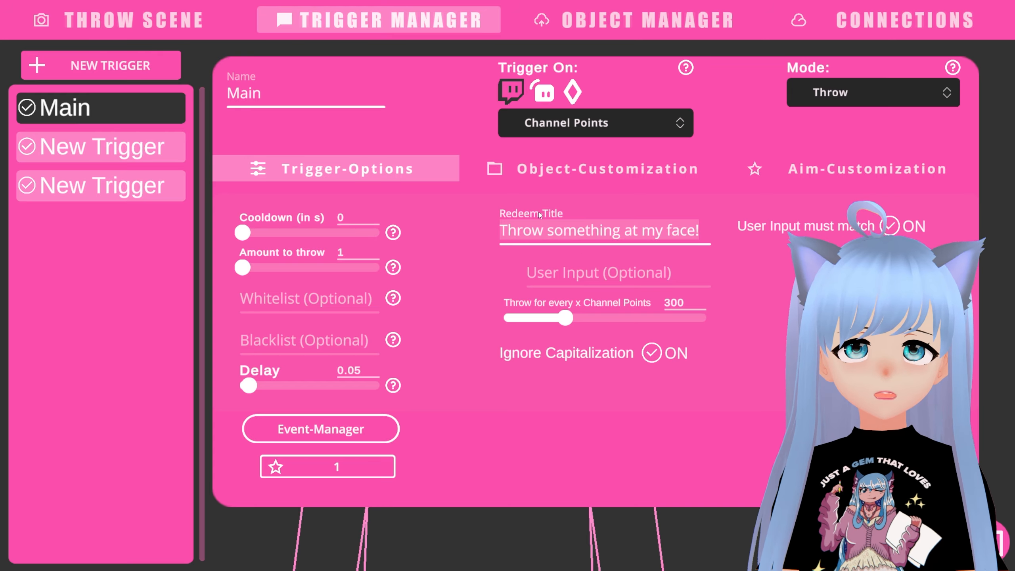
mouse_move(564, 318)
left_mouse_down()
mouse_move(553, 319)
mouse_move(571, 320)
left_mouse_up()
double_click(675, 303)
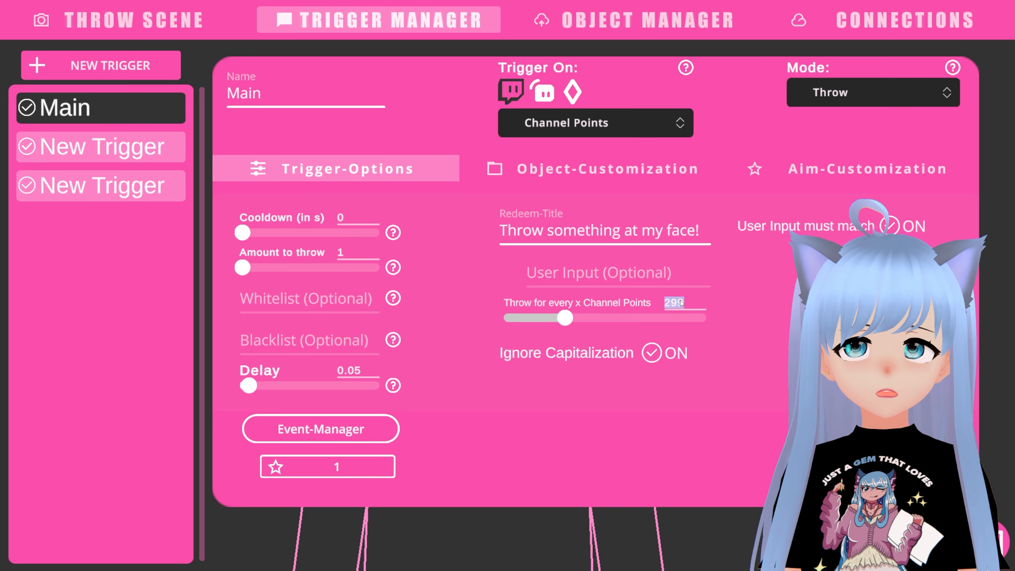
type("300")
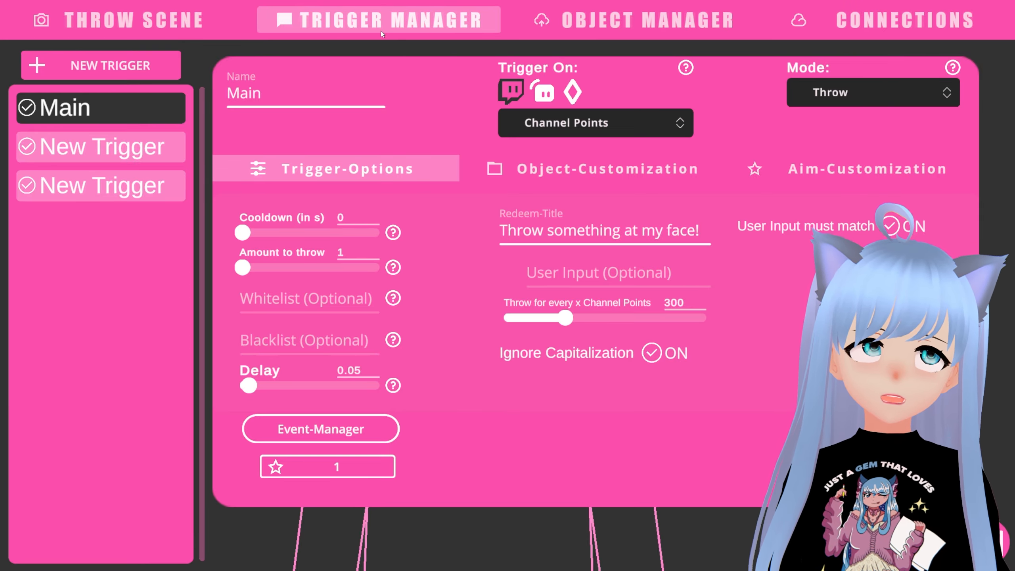
Check the Throw Scene and select the Cherry_Pie object in the Object Manager
left_click(185, 24)
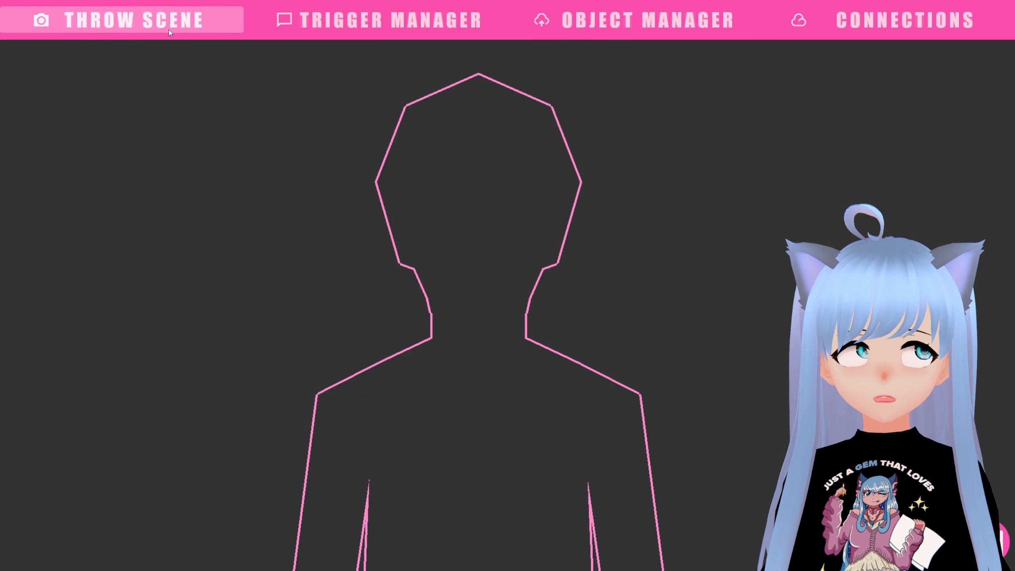
left_click(512, 161)
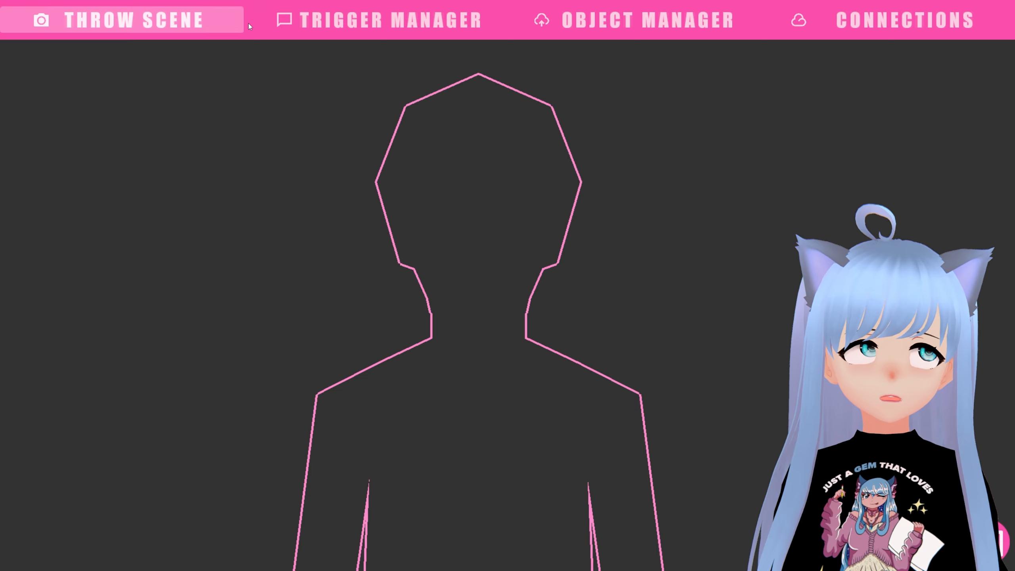
left_click(596, 27)
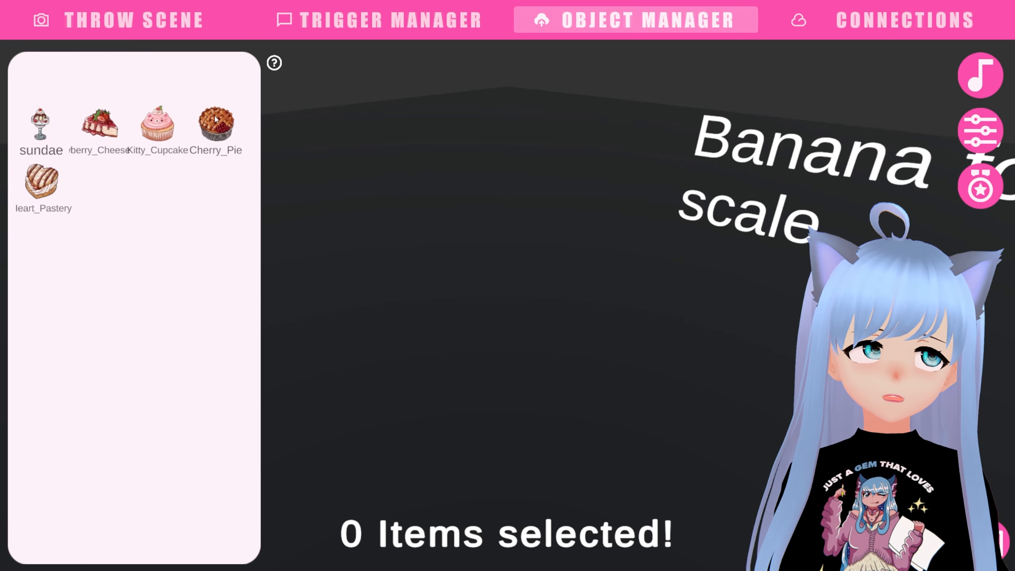
left_click(218, 130)
left_click(218, 130)
left_click(113, 134)
left_click(218, 127)
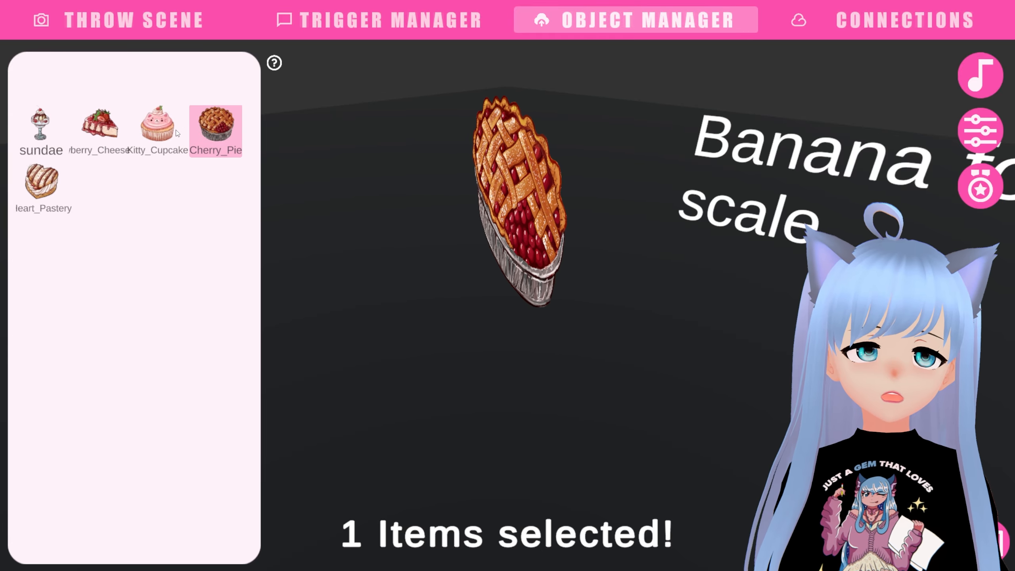
Open the model settings for the Cherry_Pie object and reduce its scale
right_click(220, 126)
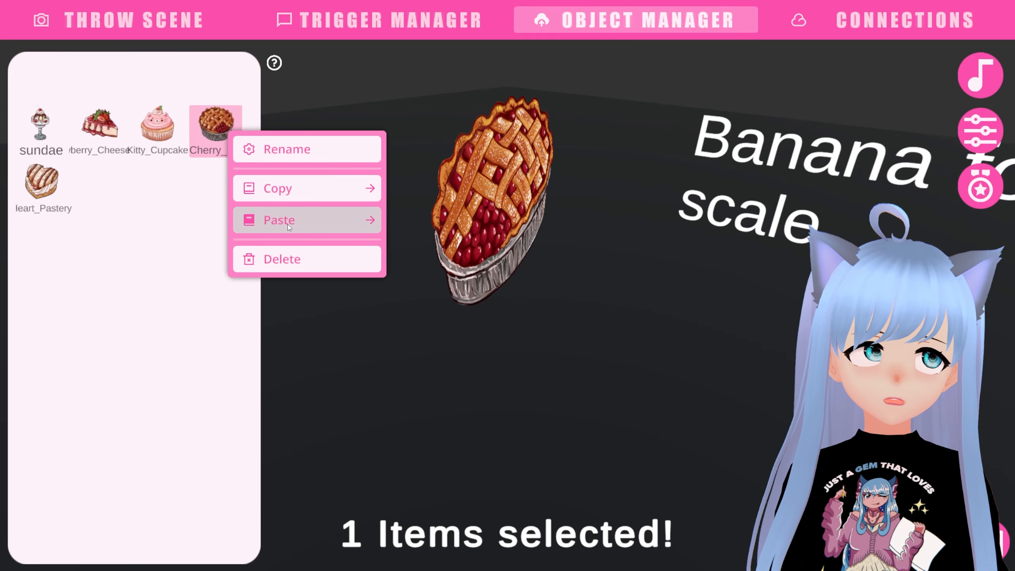
left_click(977, 131)
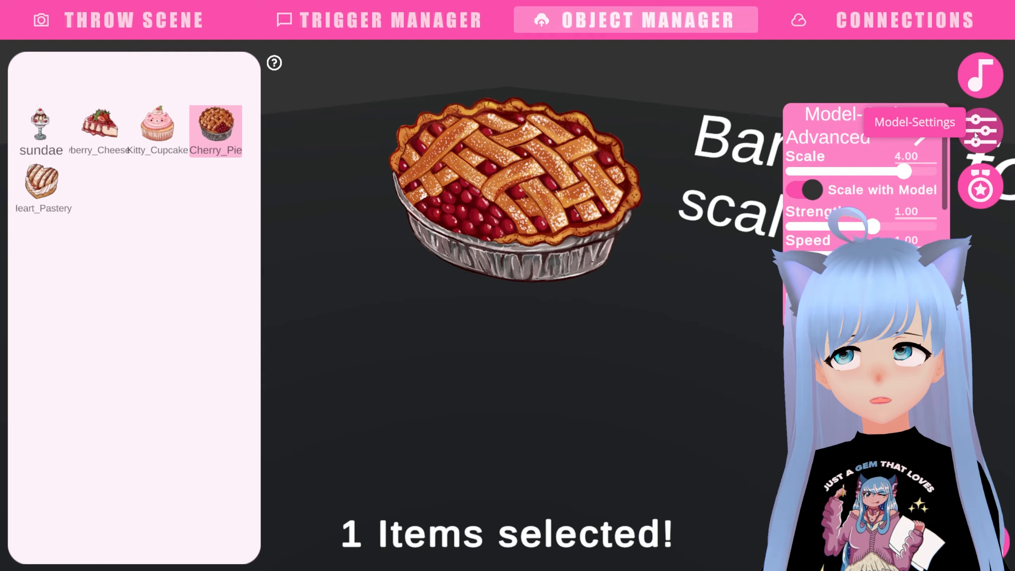
left_click_drag(904, 173, 875, 172)
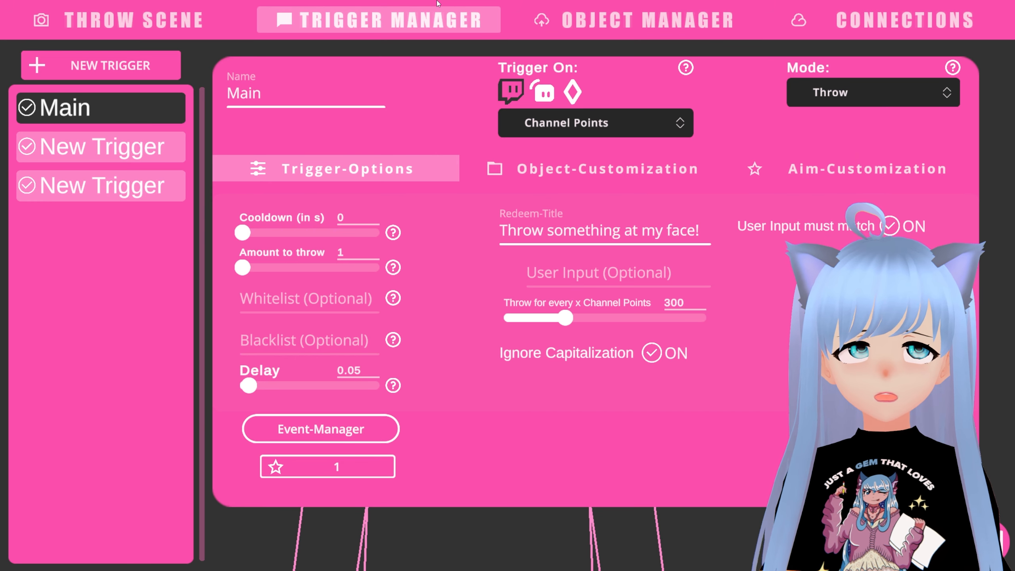
Review the Main trigger's setup and check the Twitch authentication and connection status under Connections
left_click(555, 17)
left_click(389, 20)
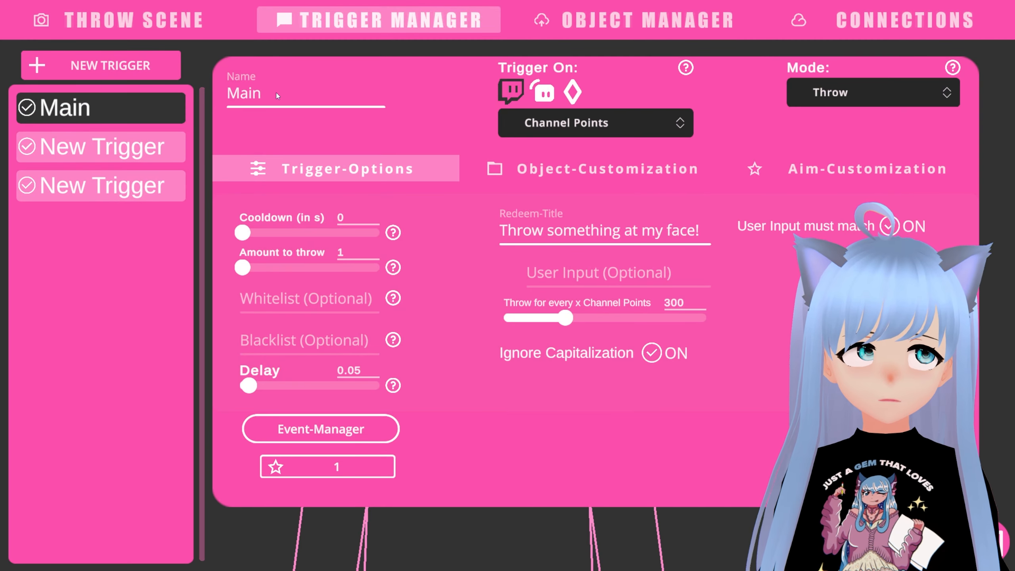
left_click(798, 22)
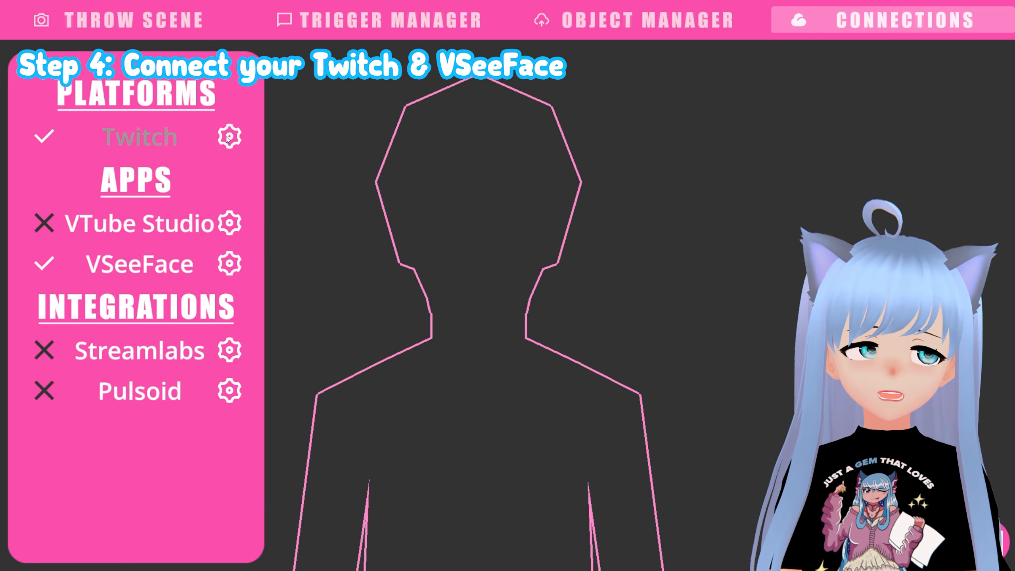
left_click(231, 138)
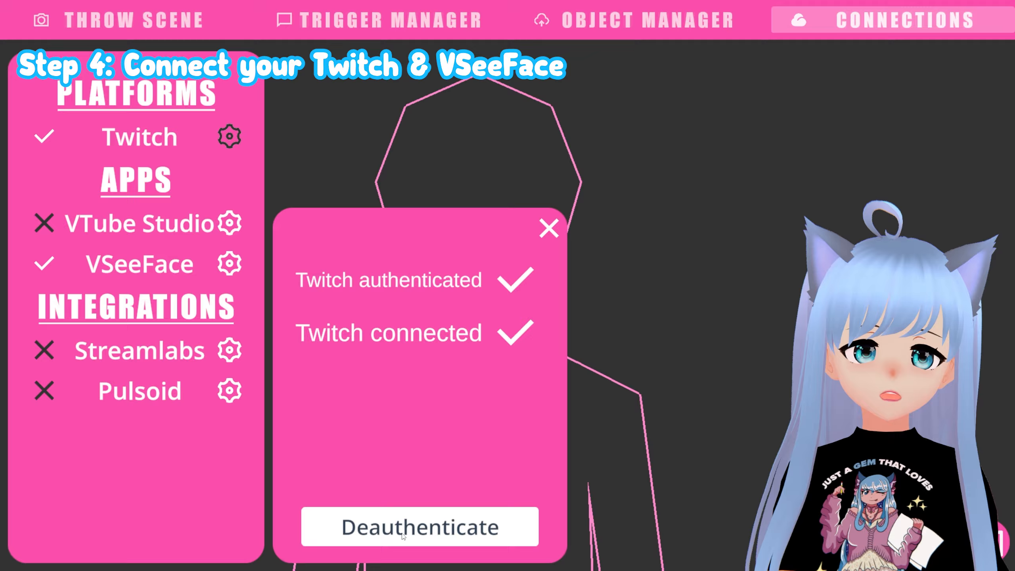
left_click(549, 229)
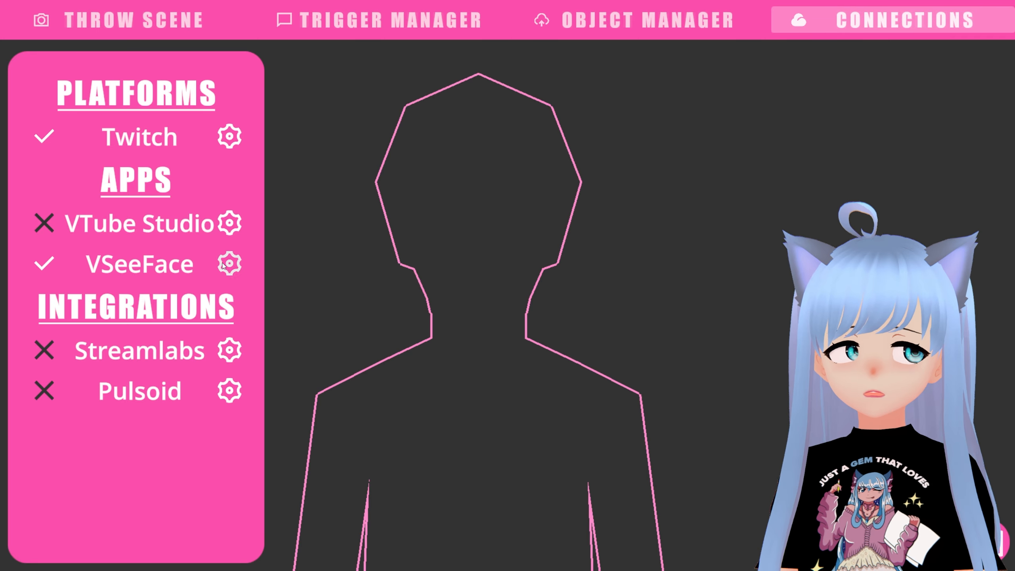
Open the VSeeFace connection settings, switch to VSeeFace and locate the VMC receiver port in its general settings
left_click(234, 268)
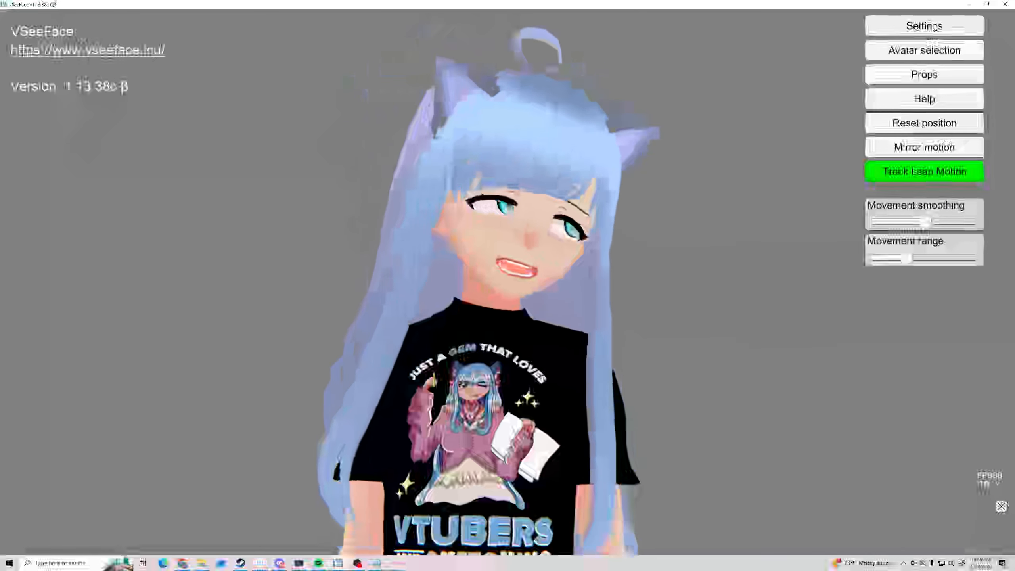
left_click(930, 29)
left_click(810, 25)
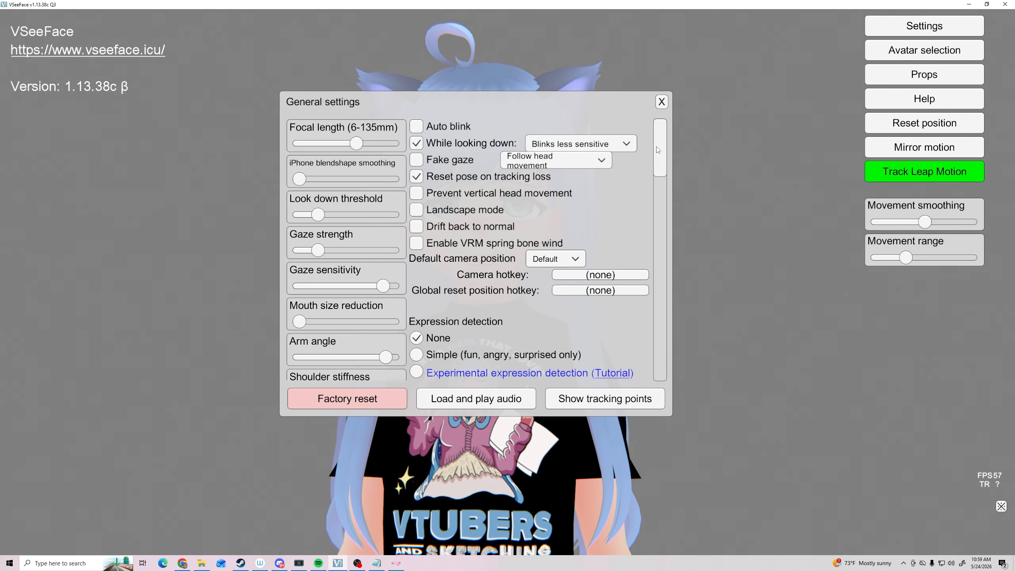
left_click_drag(657, 150, 645, 266)
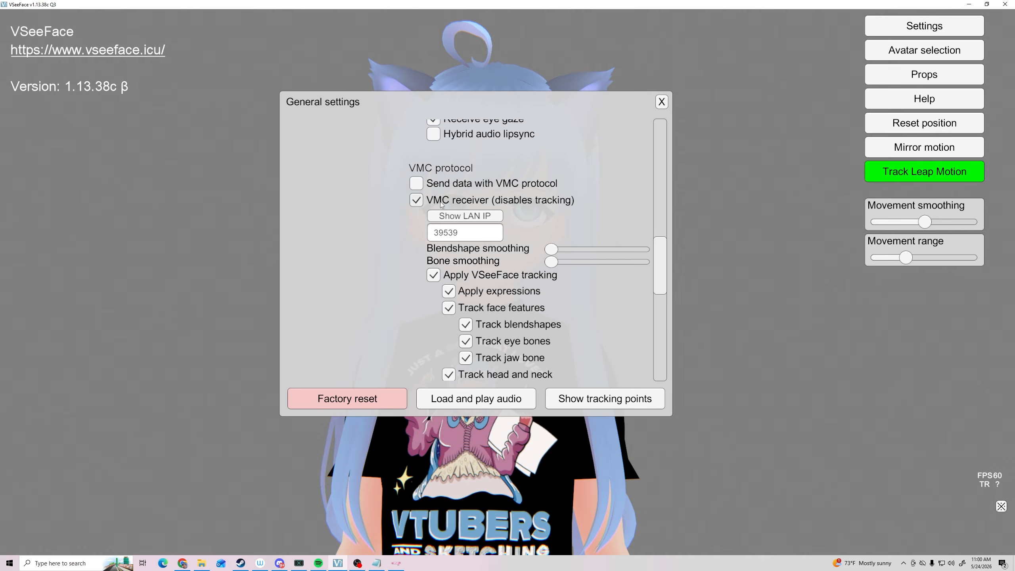
left_click_drag(460, 232, 433, 220)
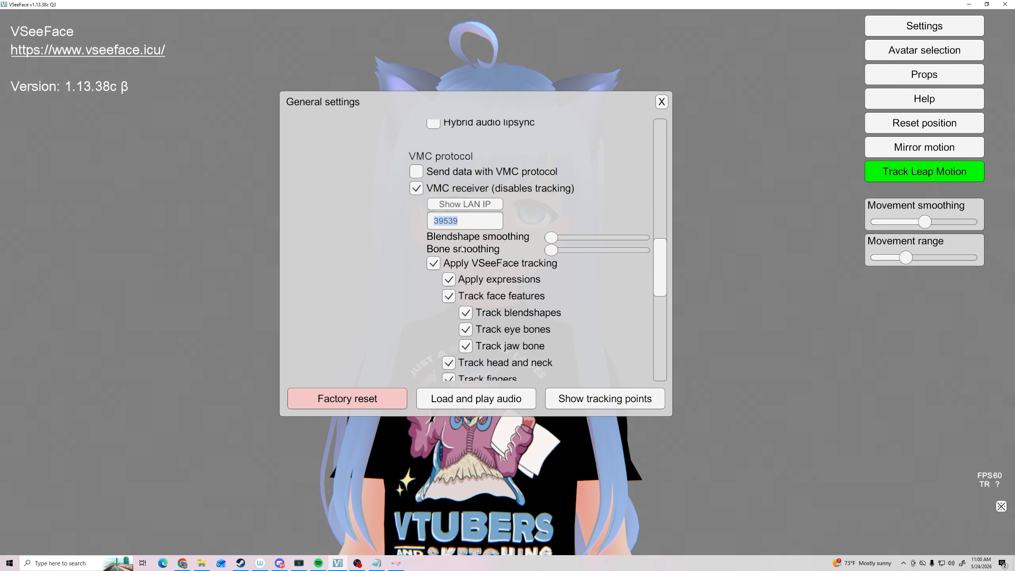
Compare the VSF port in T.I.T.S. with VSeeFace's VMC receiver port and review VSeeFace's tracking options
mouse_move(397, 564)
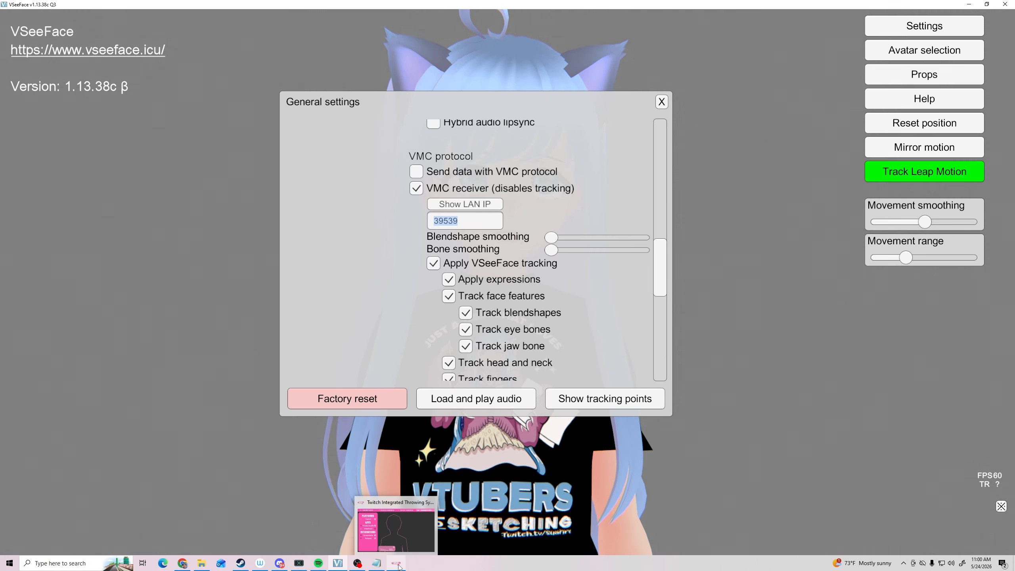
left_click(398, 564)
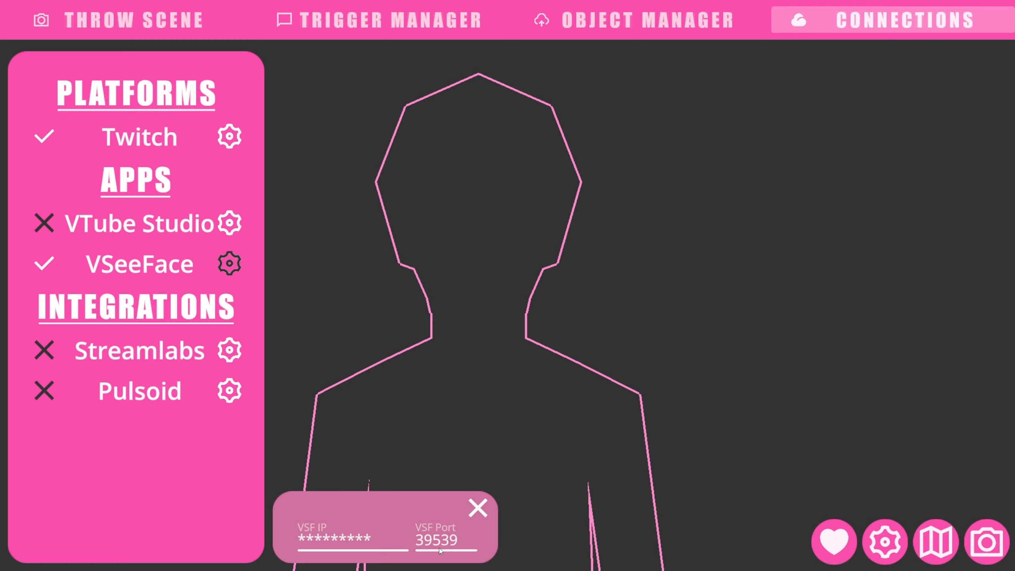
key("alt+Tab")
scroll(500, 285, "down", 3)
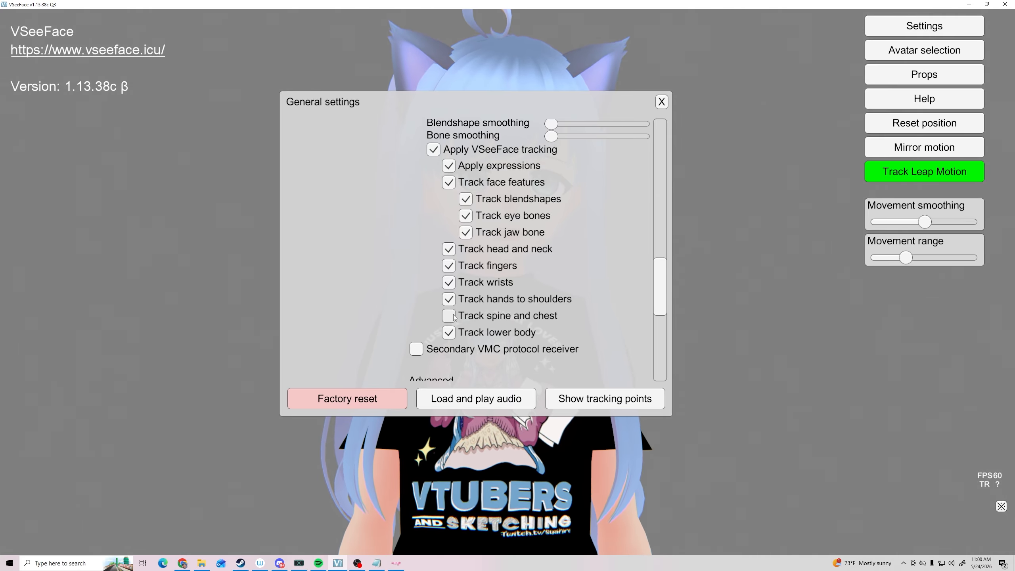
left_click(661, 102)
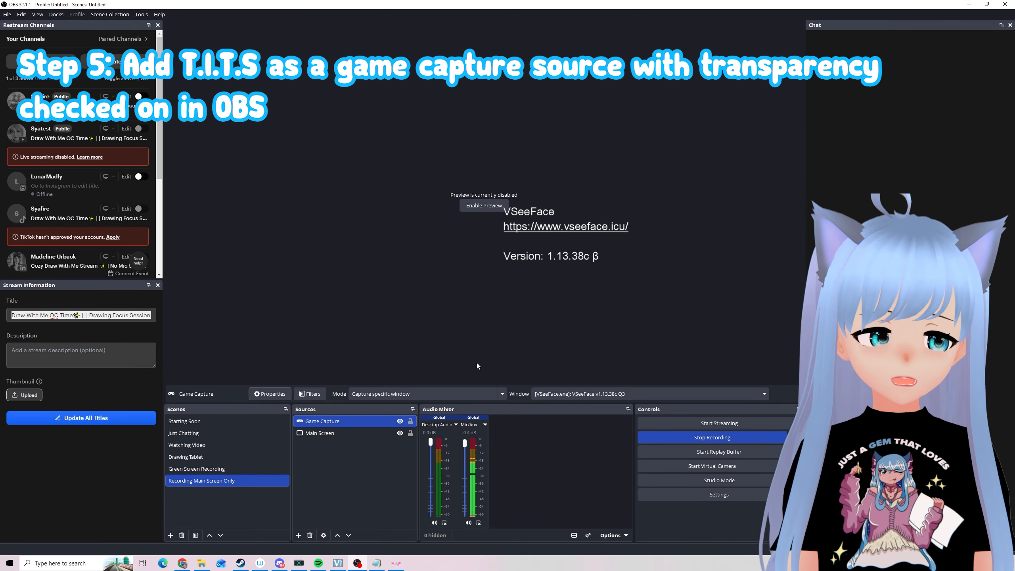
Create a new Game Capture source named TITS2 in the OBS scene Recording Main Screen Only
right_click(344, 457)
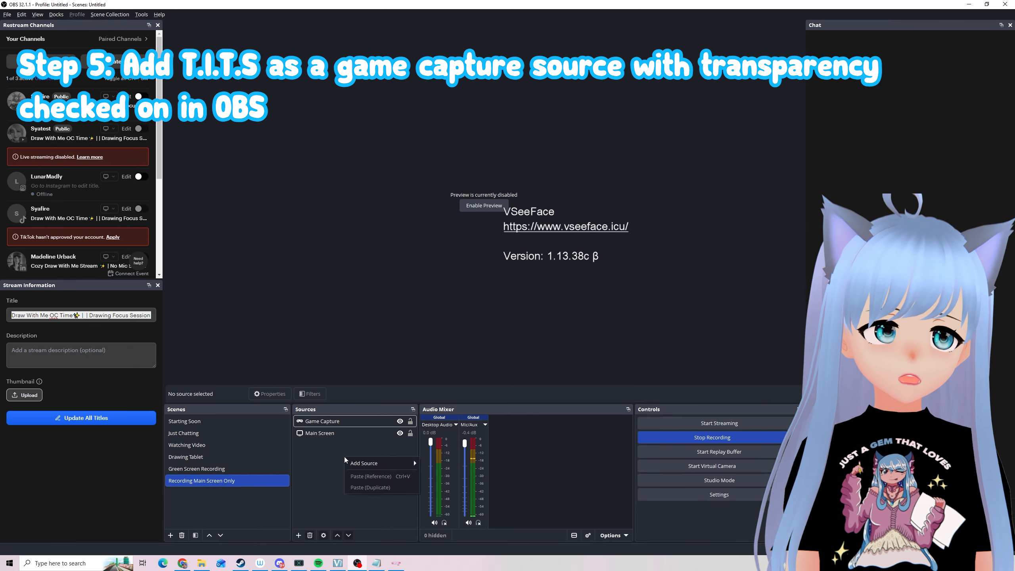
mouse_move(379, 463)
left_click(458, 463)
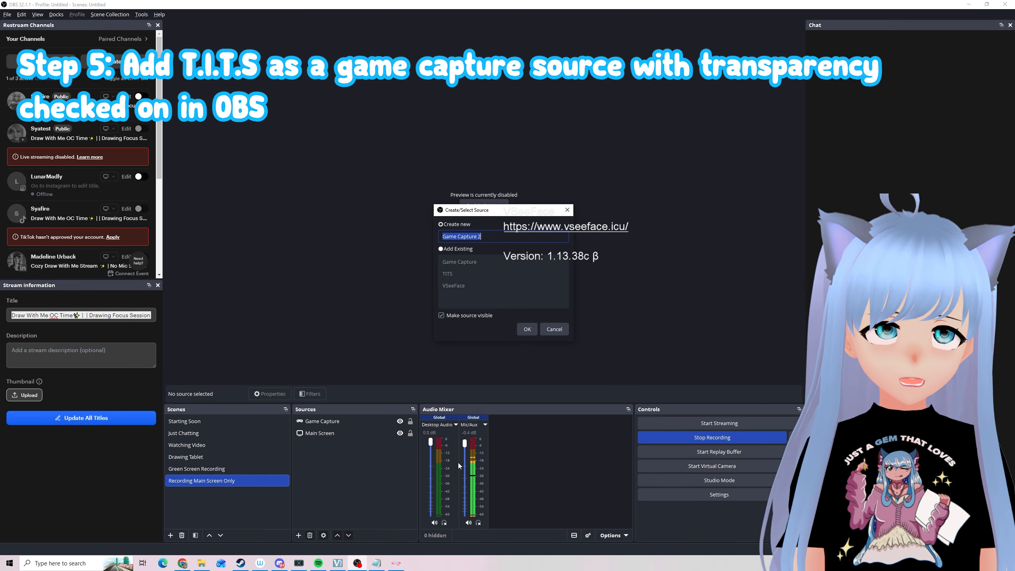
type("TITS")
left_click(528, 329)
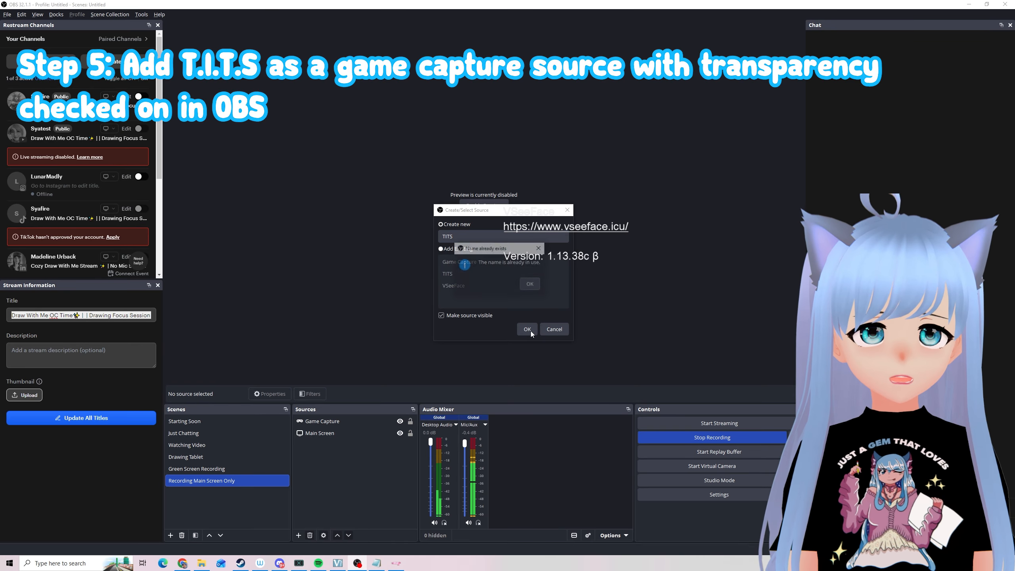
left_click(528, 283)
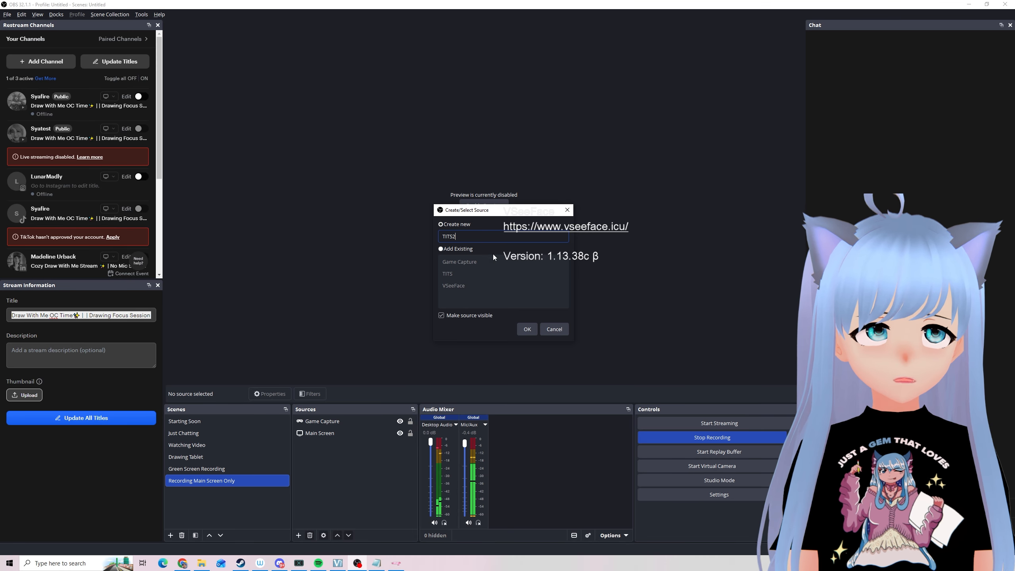
left_click(528, 329)
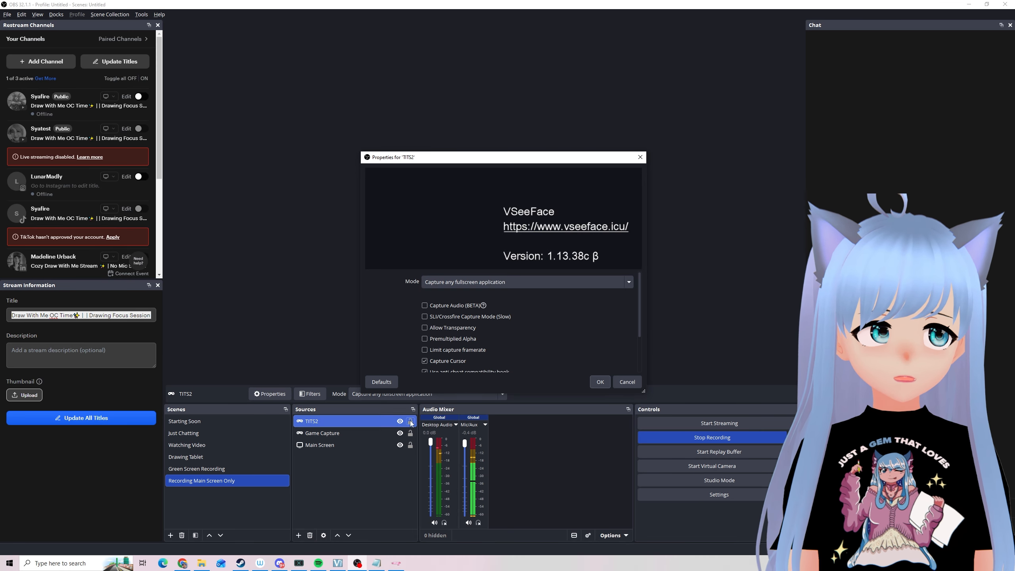
Set the TITS2 source to capture a specific window and choose the Twitch Integrated Throwing System window
left_click(479, 290)
left_click(472, 307)
left_click(505, 298)
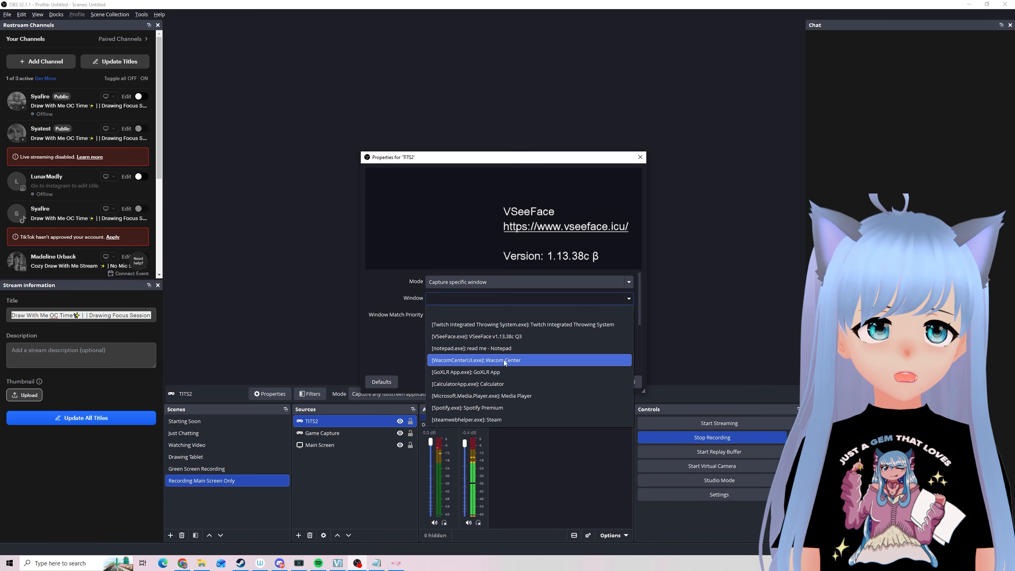
left_click(503, 325)
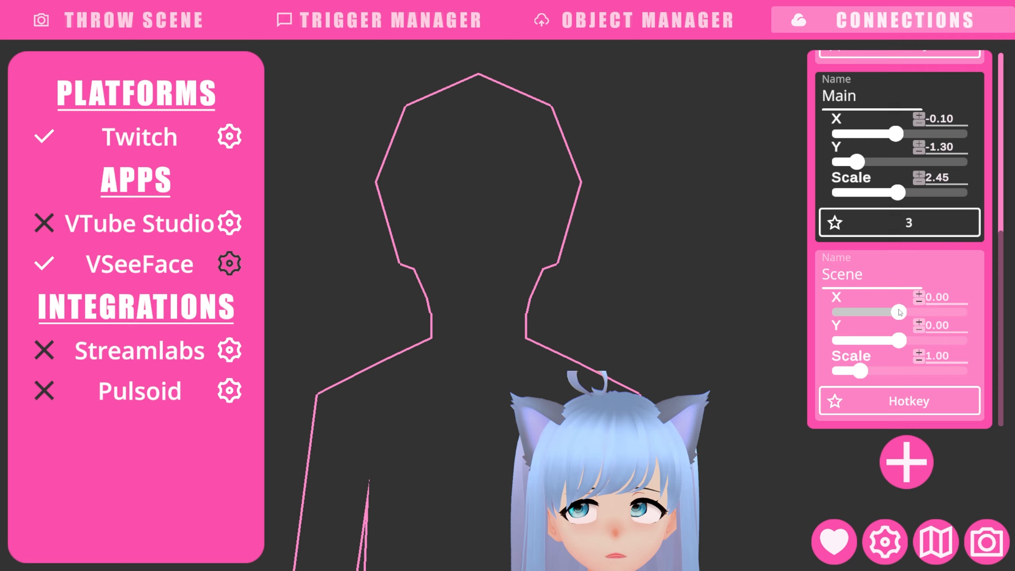
In T.I.T.S., align the body outline with the avatar by setting the Scene entry to X 0.19, Y -0.84 and scale 1.31
left_click_drag(901, 312, 867, 371)
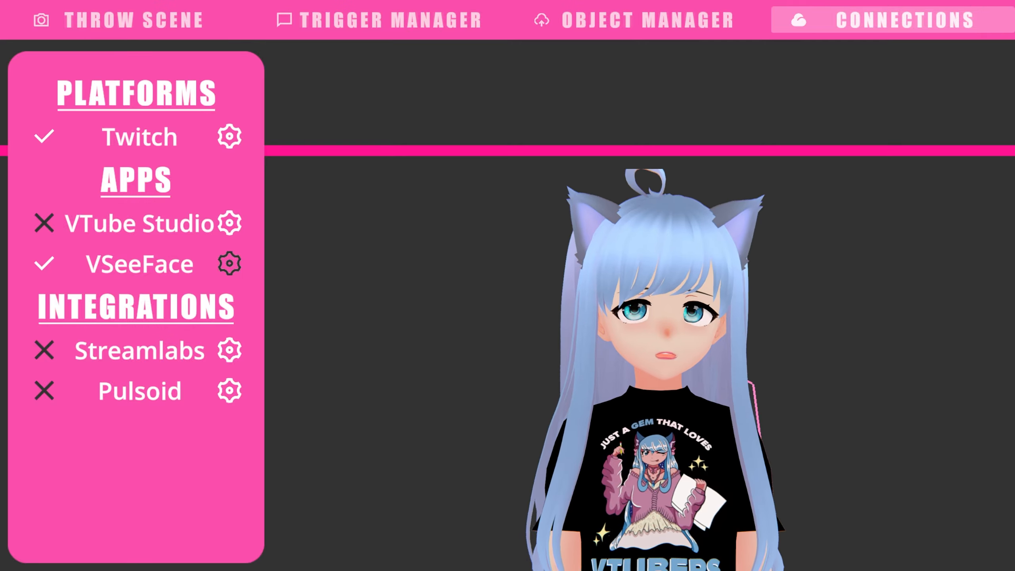
left_click_drag(905, 313, 908, 313)
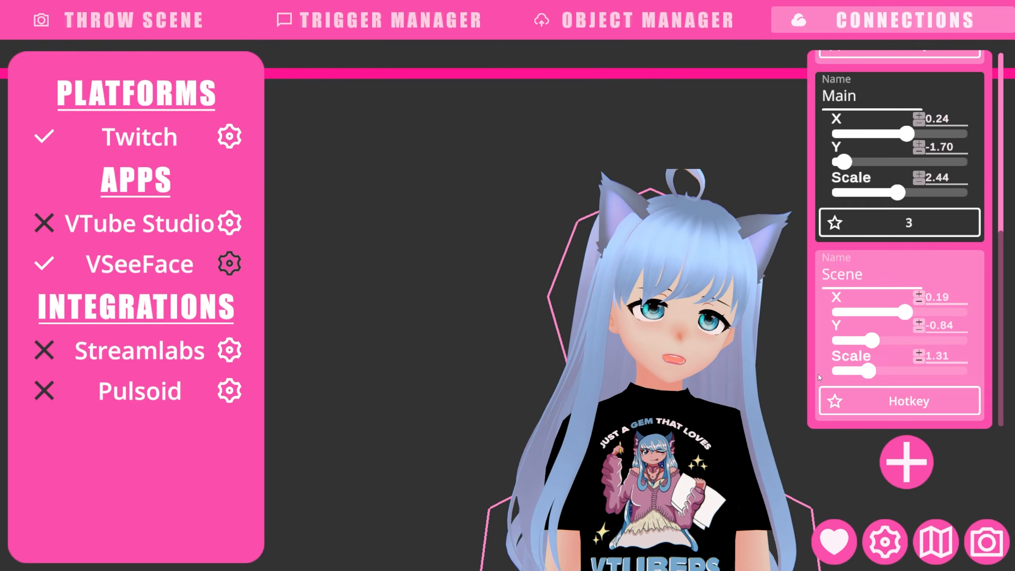
left_click(935, 541)
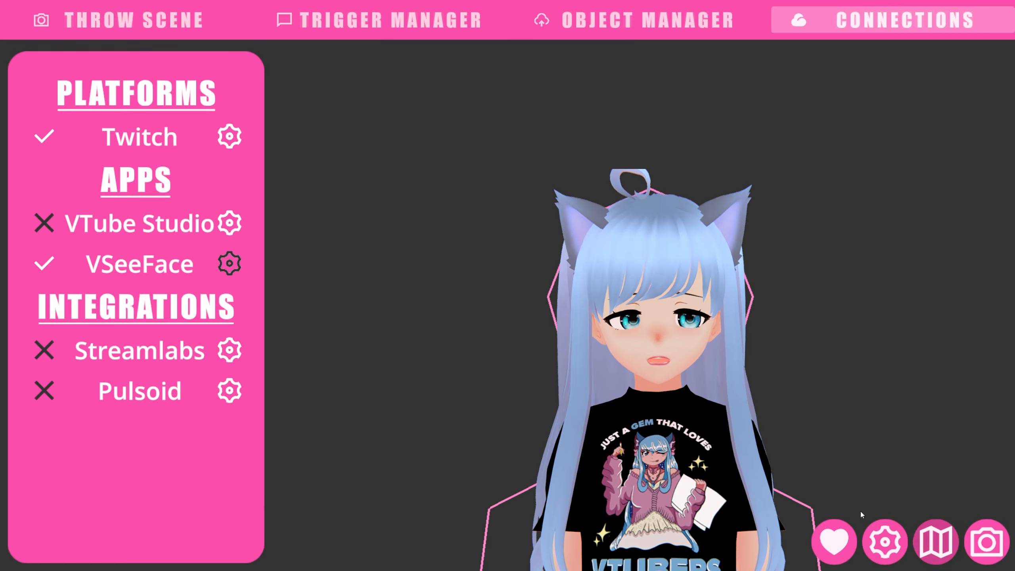
left_click(985, 542)
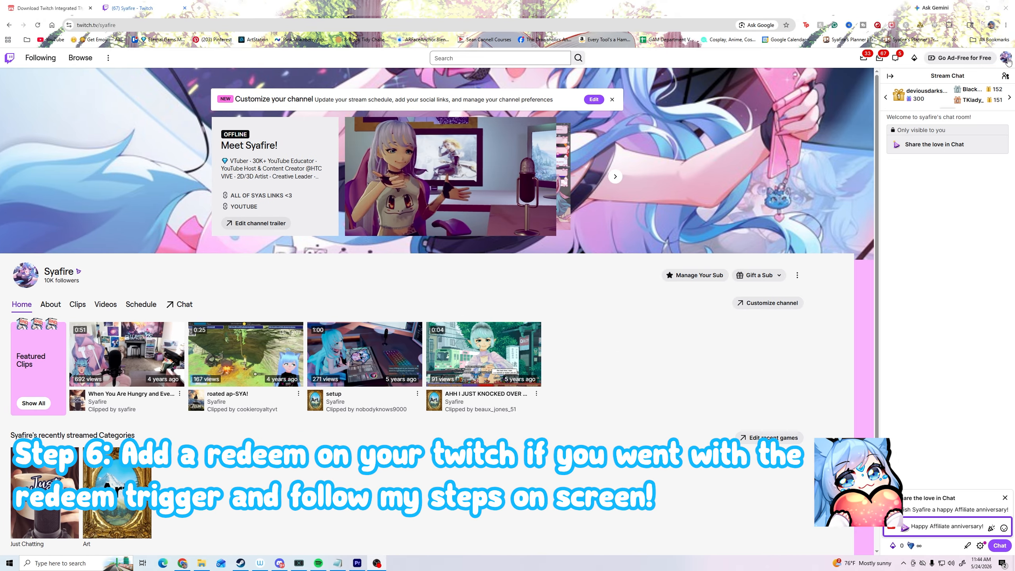
Switch to the Twitch channel page and open Power-ups & Channel Points under Viewer Rewards in the Creator Dashboard
left_click(1005, 58)
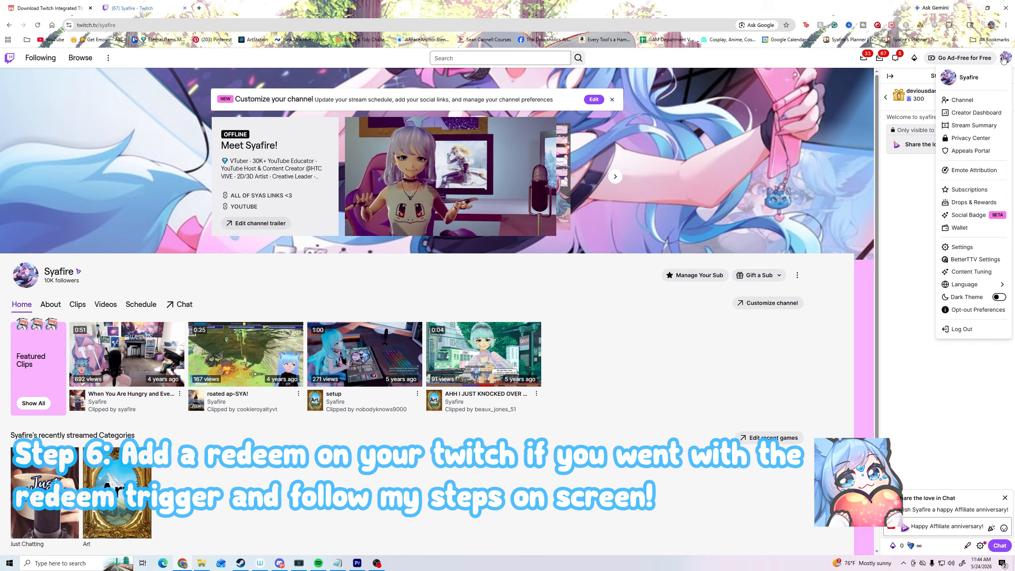
left_click(975, 113)
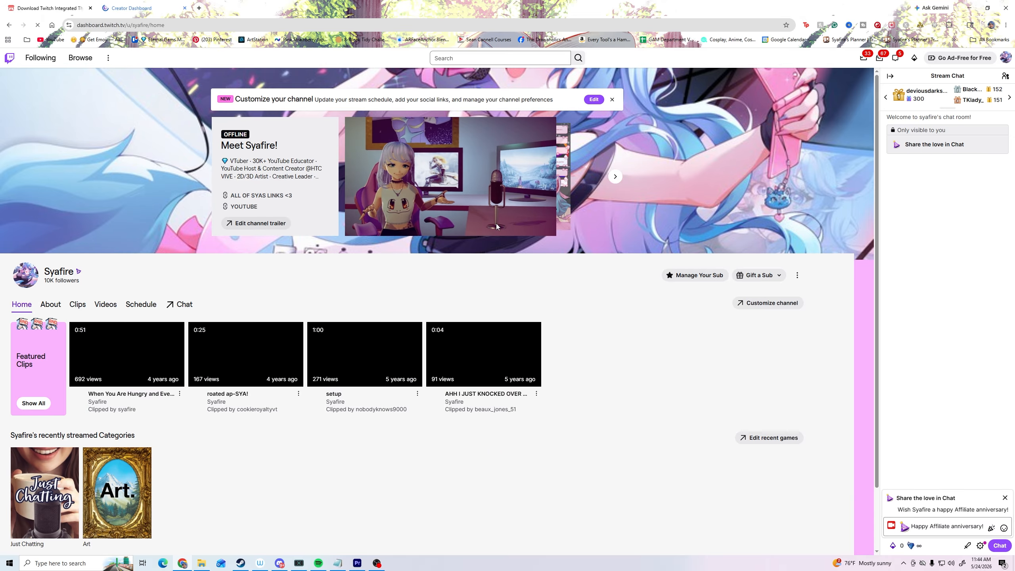
left_click(38, 227)
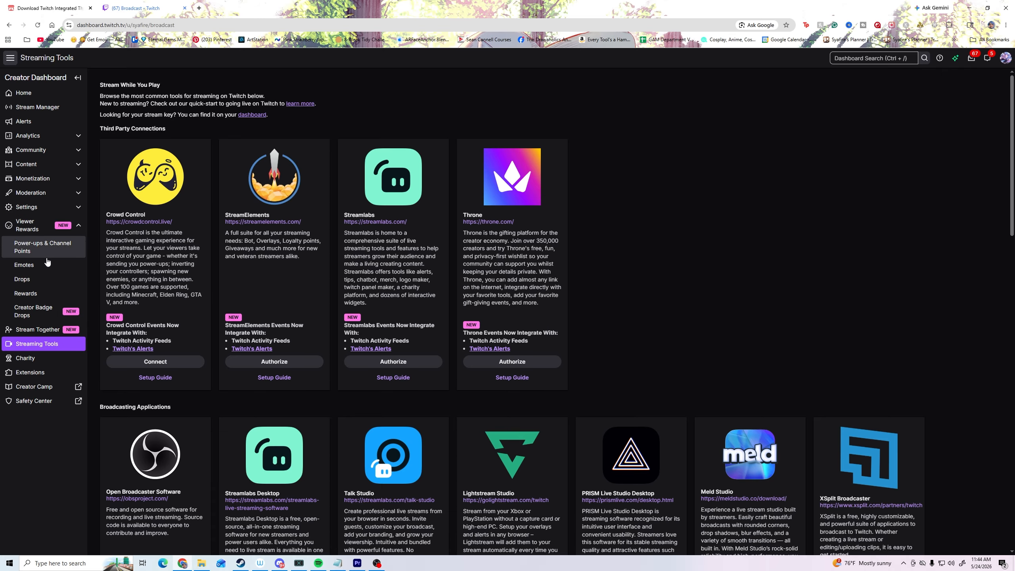
left_click(49, 250)
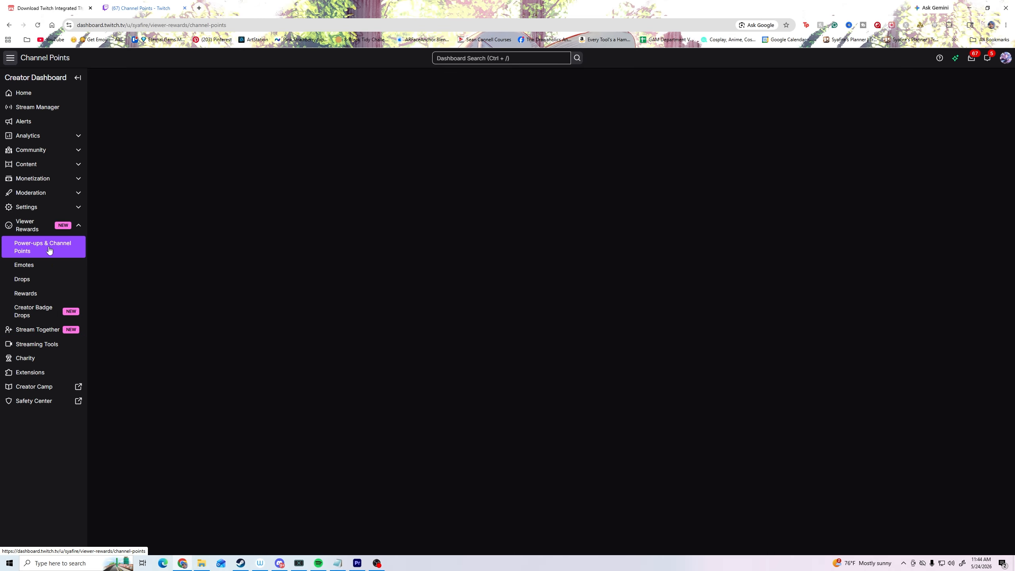